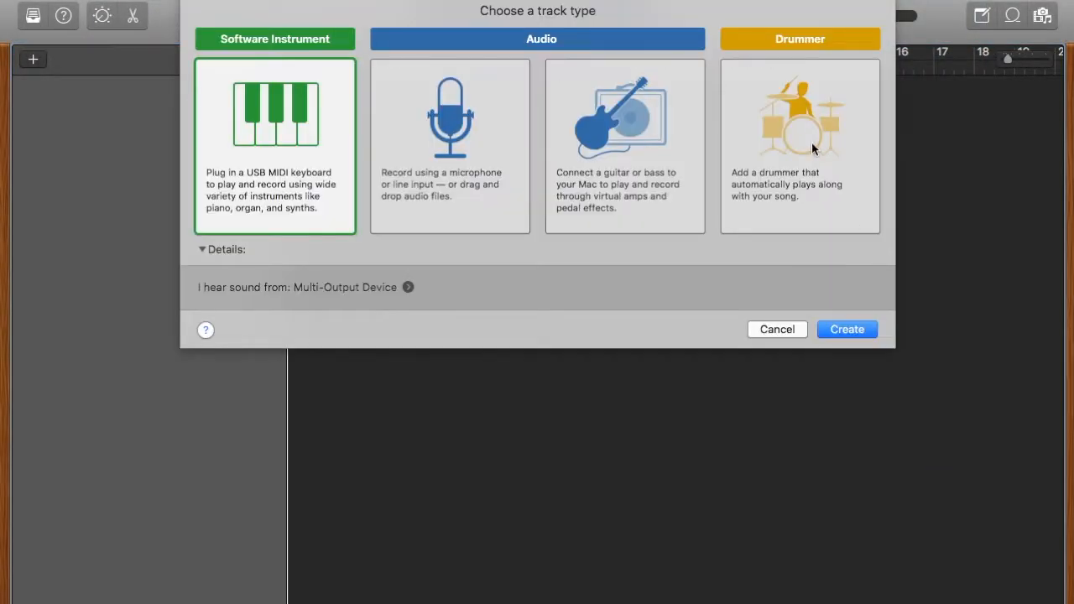
# Step: Create a Drummer track, play its default region through, and return the playhead to the start
pyautogui.click(812, 149)
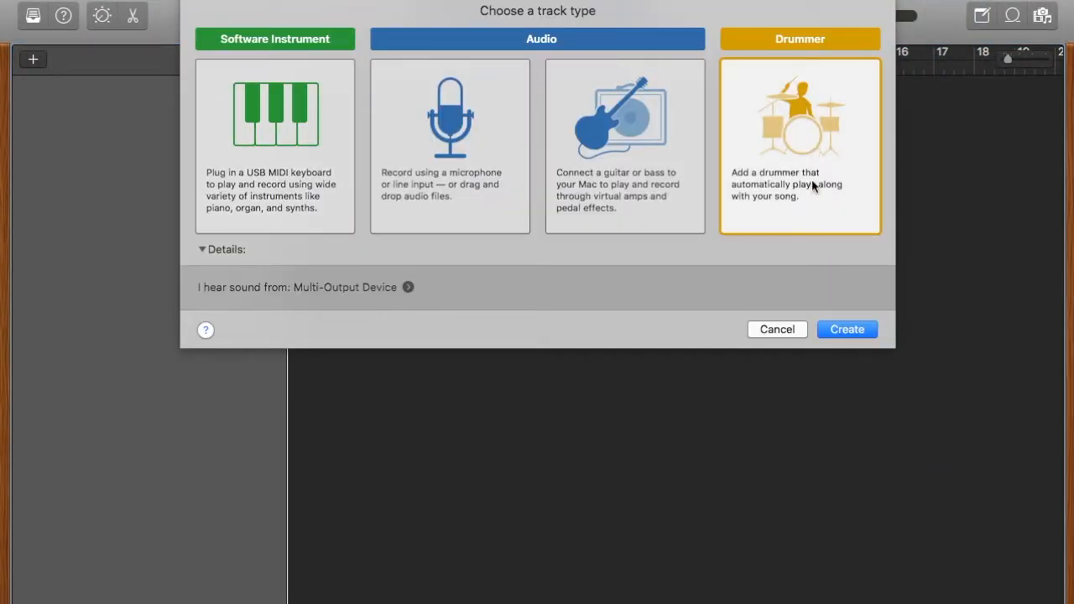
pyautogui.click(835, 333)
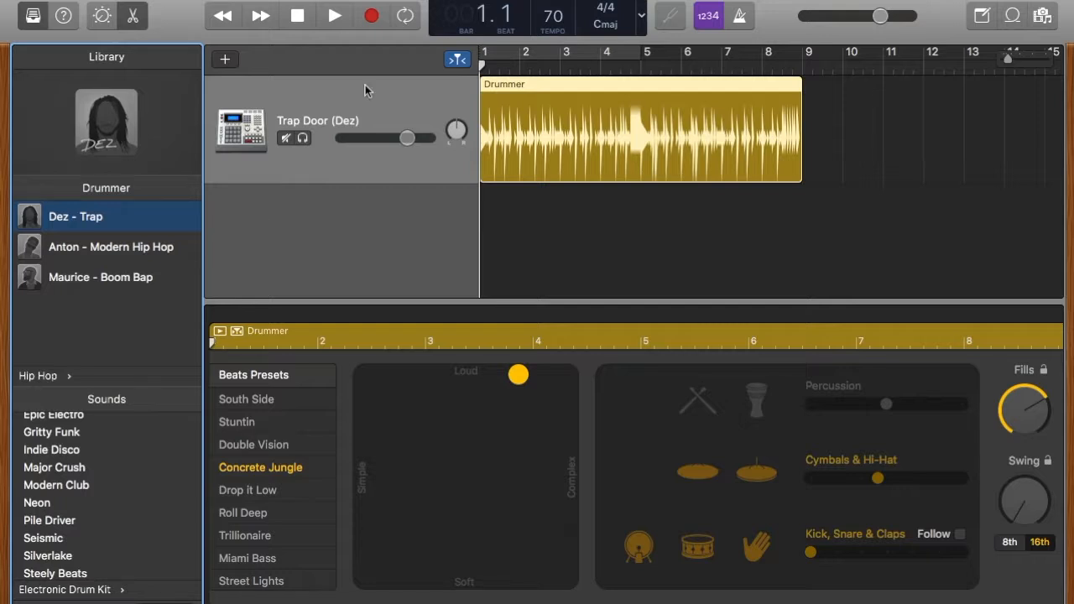
pyautogui.click(335, 17)
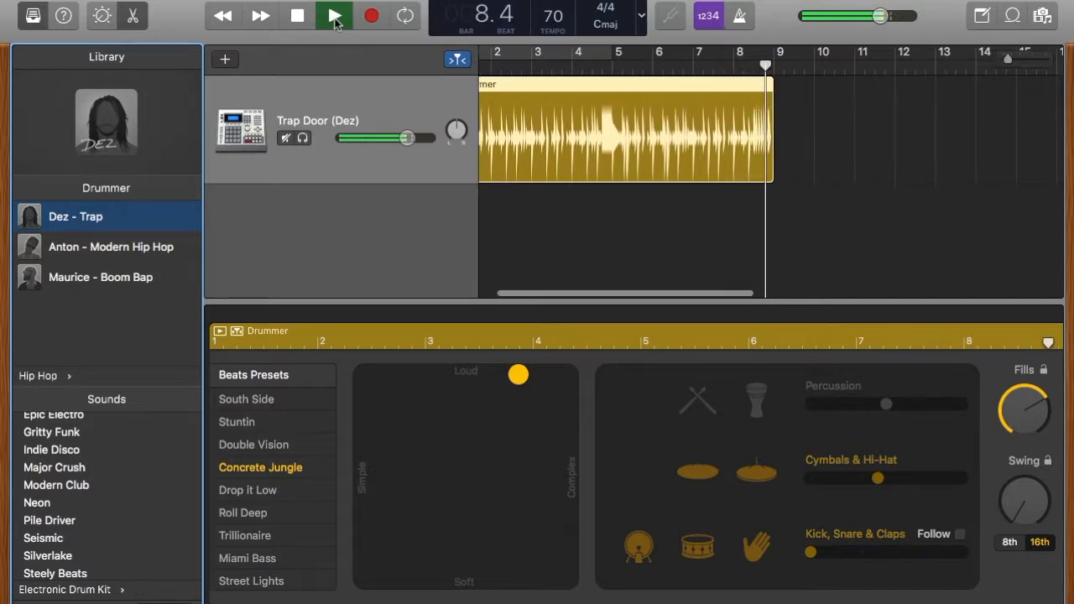
pyautogui.click(334, 21)
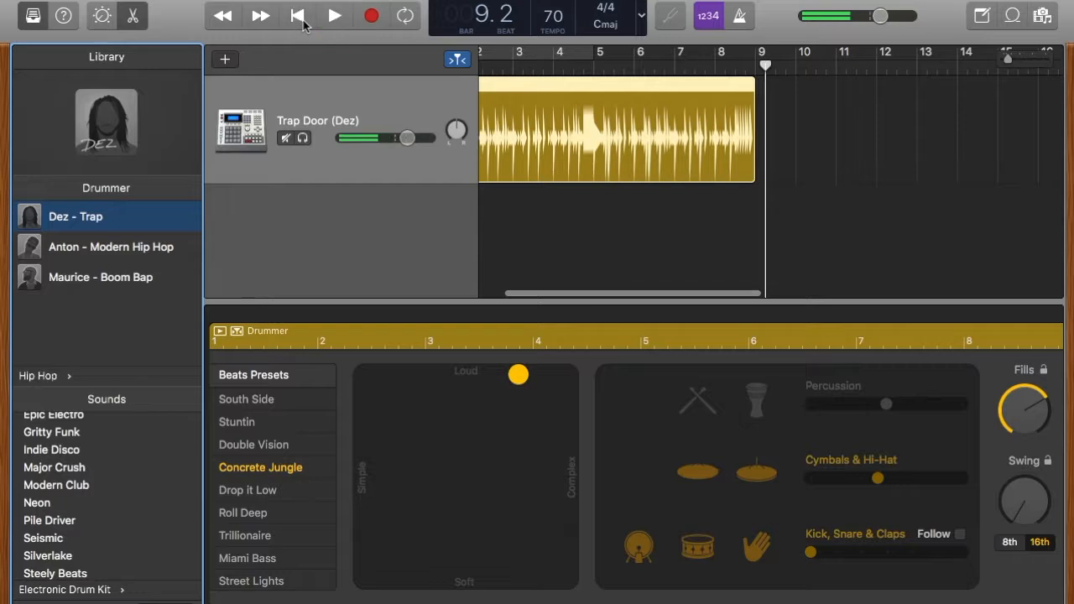
pyautogui.click(297, 16)
# Step: Try shortening the drummer region to 5 bars 2 beats, restore its full length, and test the loop handle at its end
pyautogui.moveTo(814, 99); pyautogui.dragTo(721, 102)
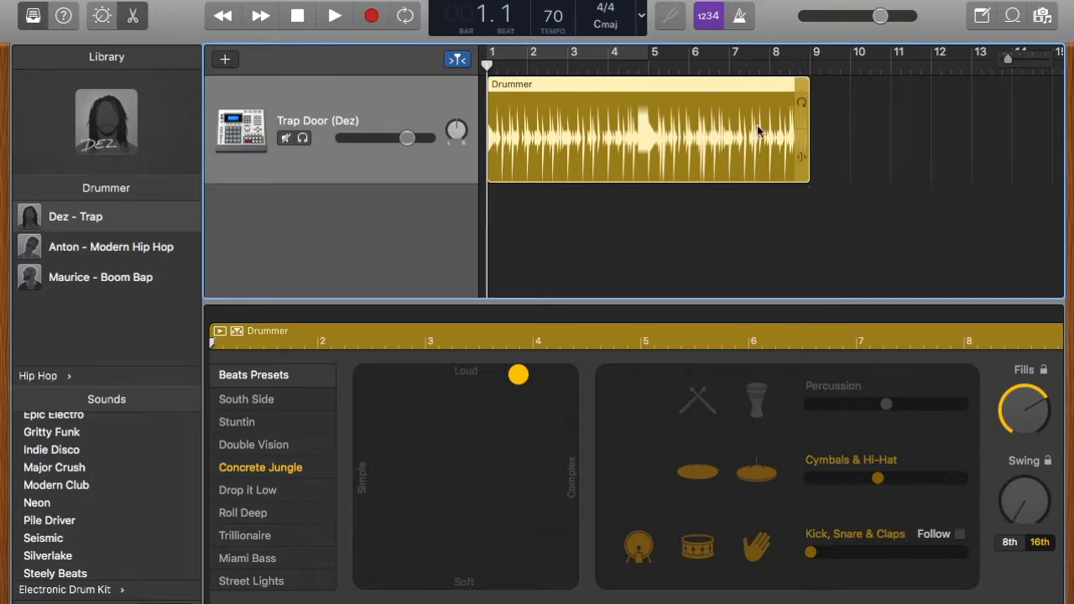
pyautogui.moveTo(808, 158); pyautogui.dragTo(708, 166)
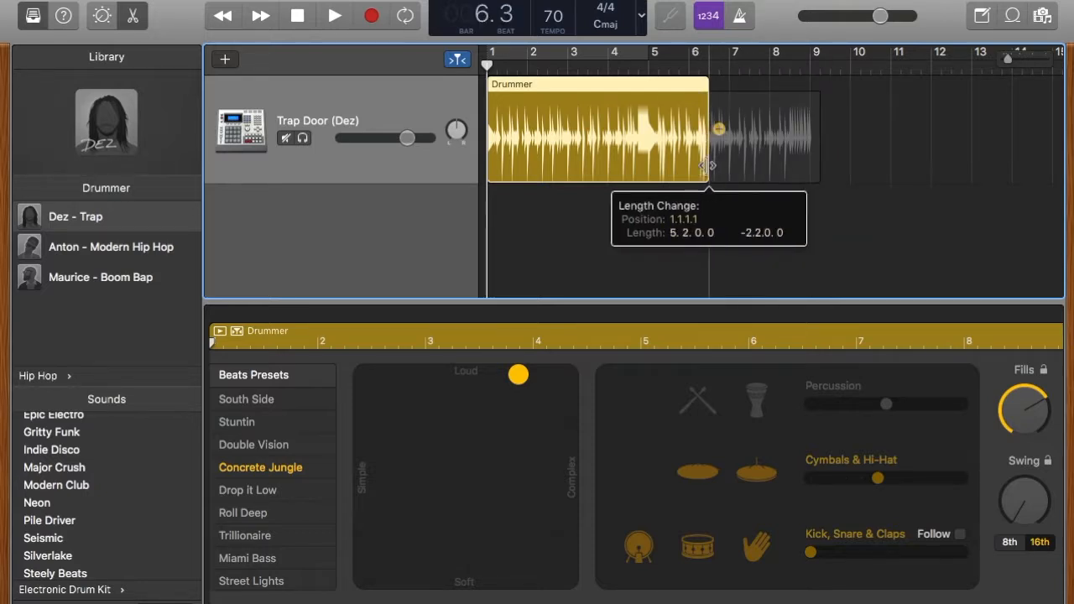
pyautogui.moveTo(707, 165); pyautogui.dragTo(810, 168)
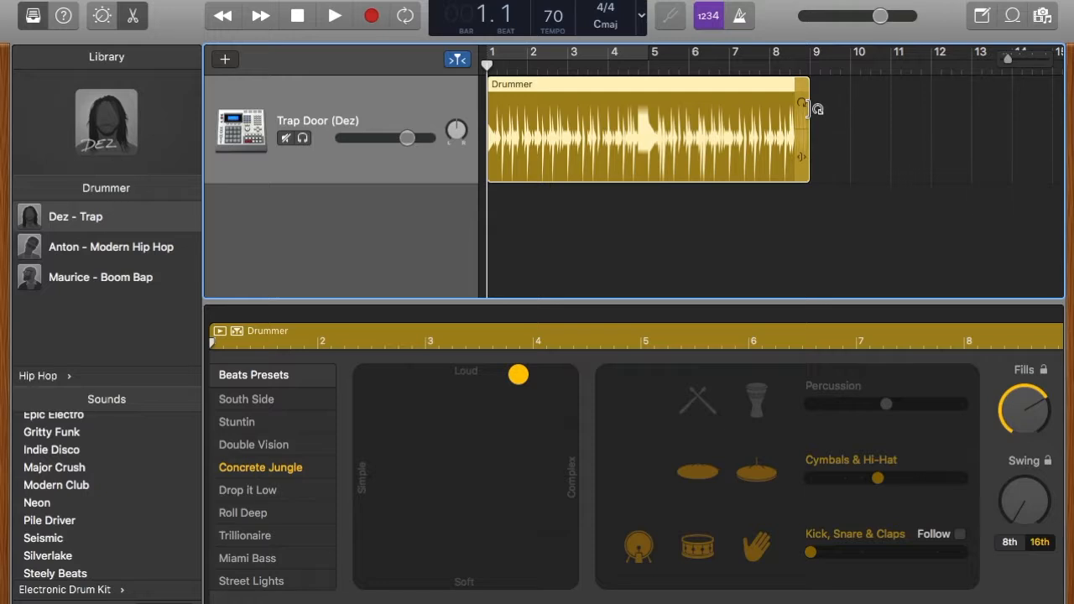
pyautogui.moveTo(817, 107)
pyautogui.mouseDown()
pyautogui.moveTo(949, 101)
pyautogui.moveTo(812, 104)
pyautogui.mouseUp()
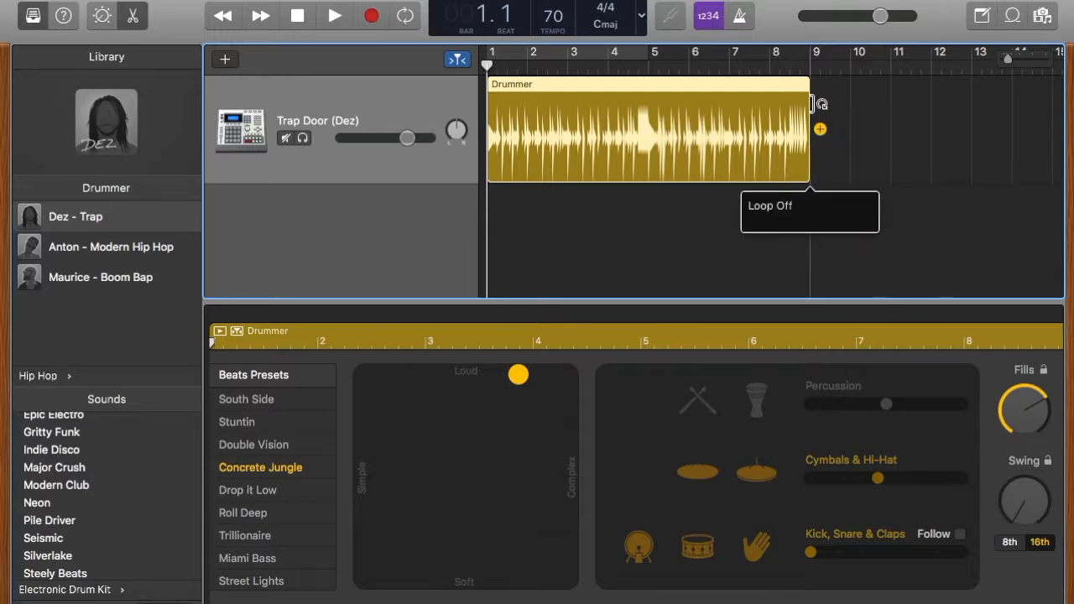
pyautogui.moveTo(813, 103); pyautogui.dragTo(811, 105)
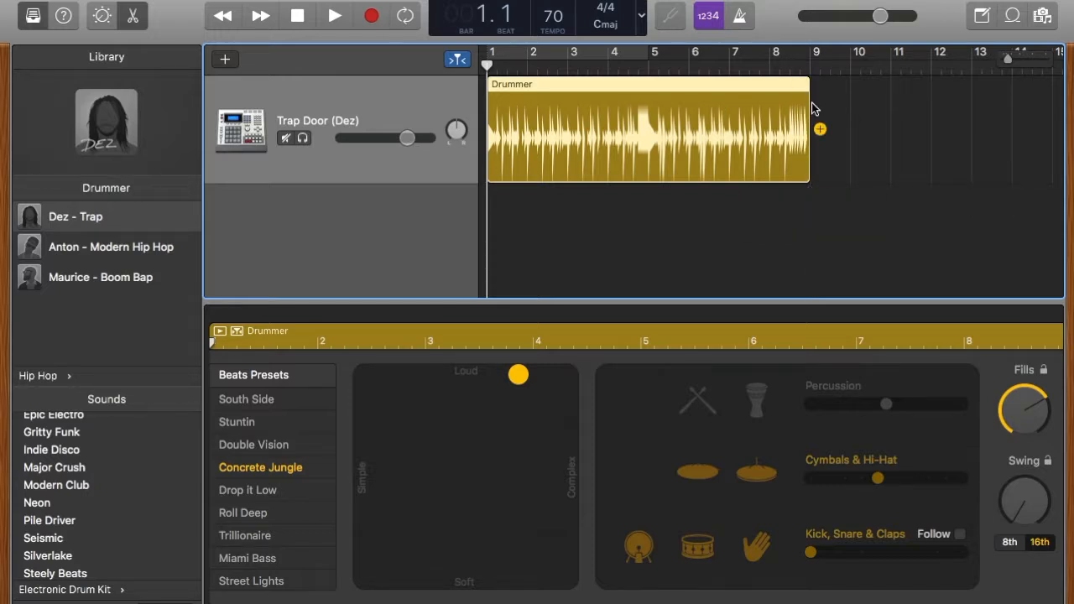
# Step: Try the Anton - Modern Hip Hop drummer on the track and play part of the region
pyautogui.click(125, 249)
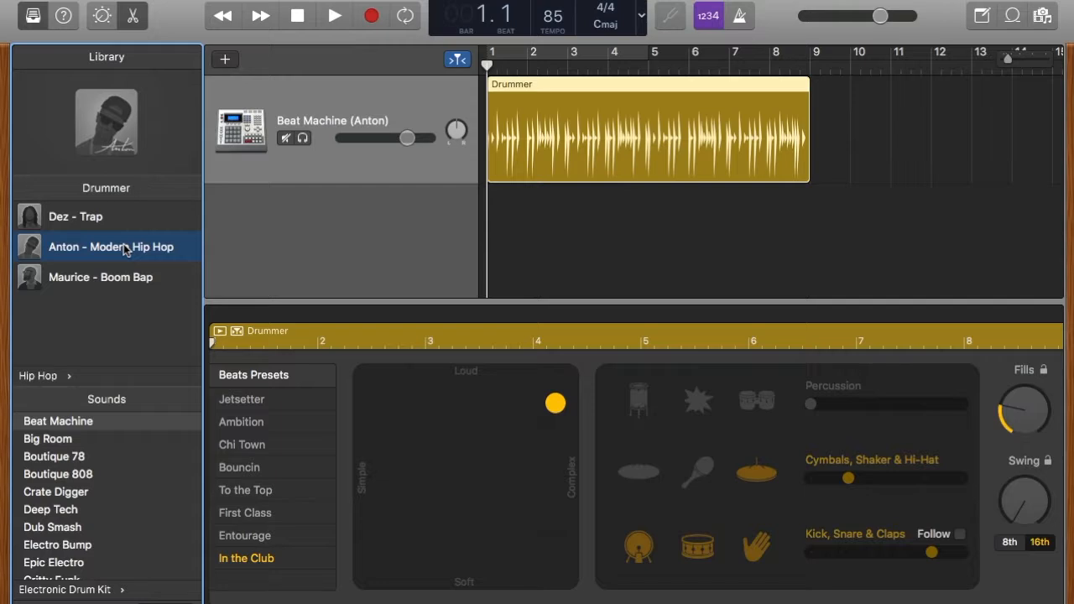
pyautogui.click(334, 17)
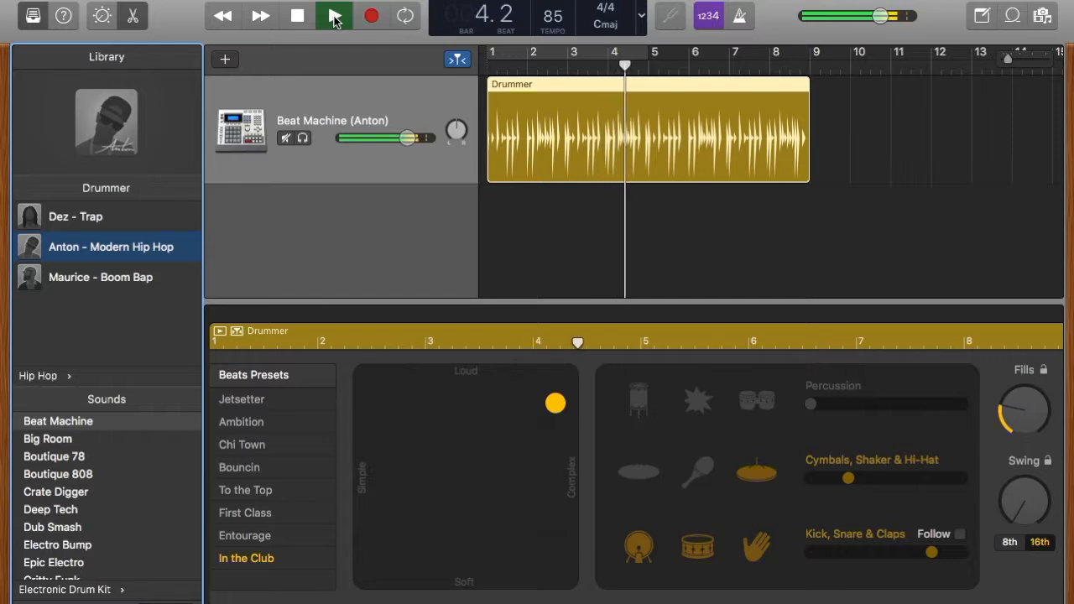
pyautogui.press('space')
# Step: Try the Maurice - Boom Bap drummer on the track and play the region from the start
pyautogui.click(97, 282)
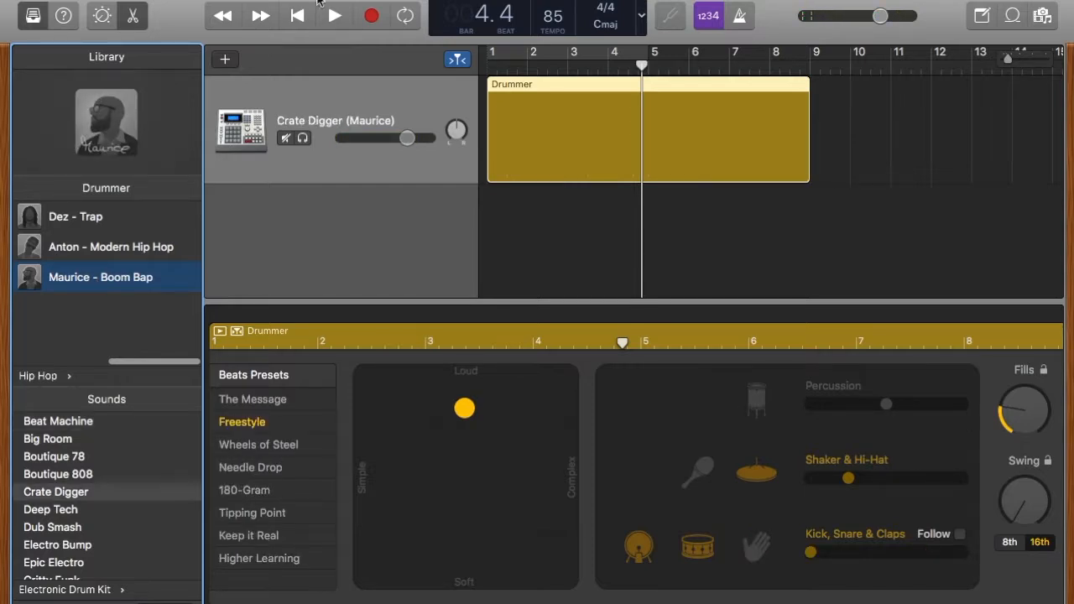
pyautogui.click(297, 17)
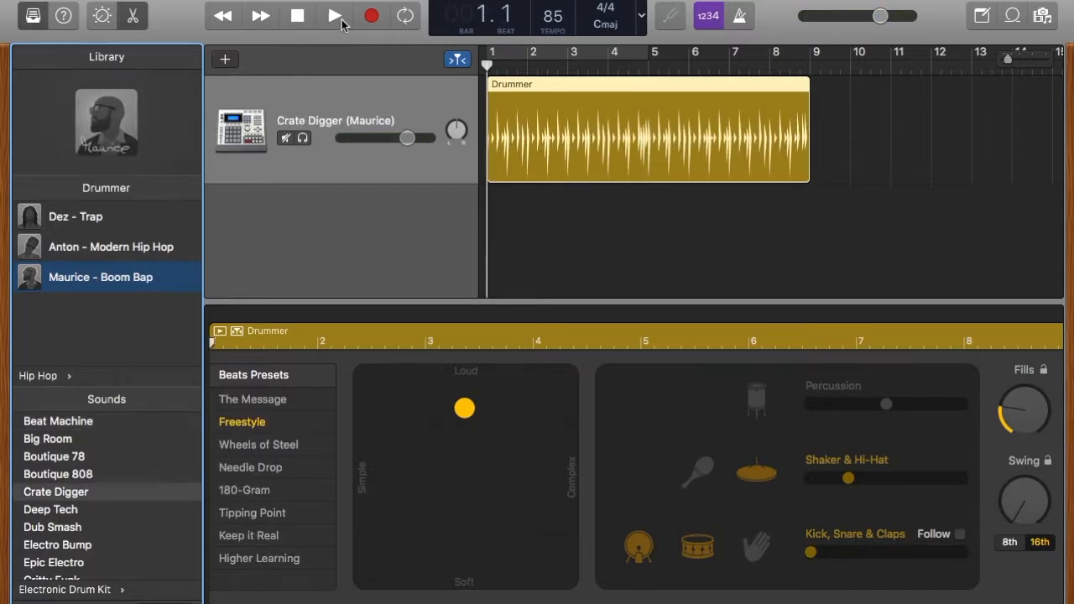
pyautogui.click(340, 18)
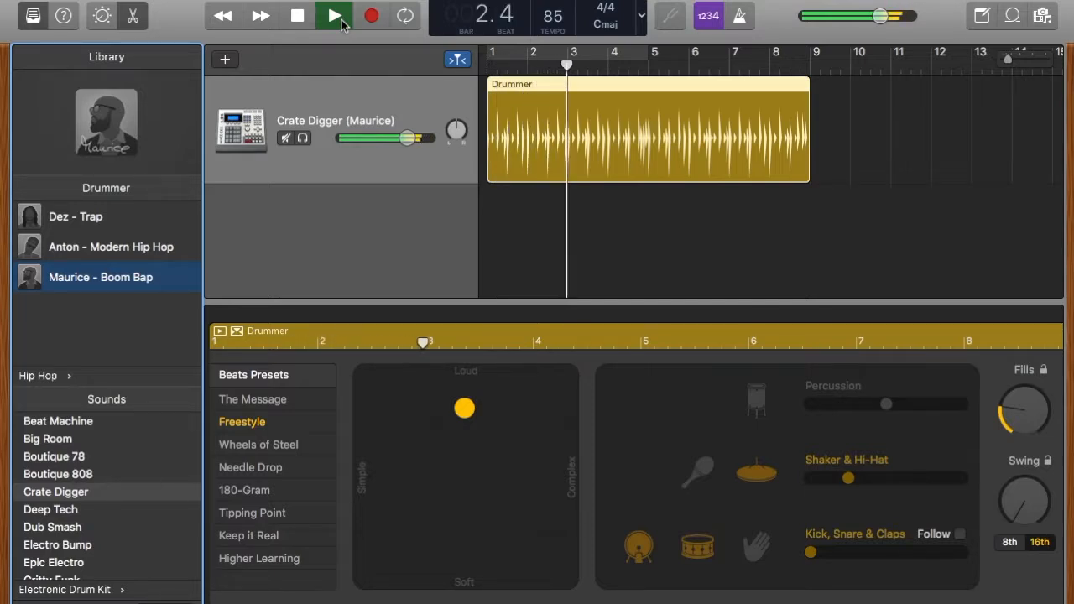
pyautogui.click(341, 19)
# Step: Assign the R&B drummer Benny - Modern Motown to the track, play the region from the start, and rewind
pyautogui.hscroll(-5, 116, 253)
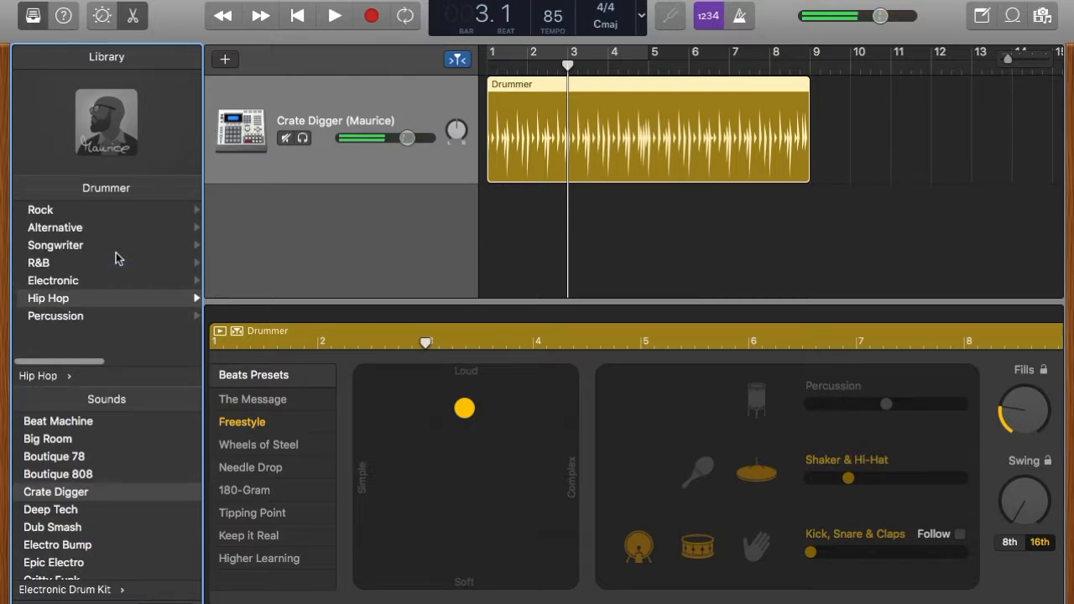
pyautogui.click(35, 263)
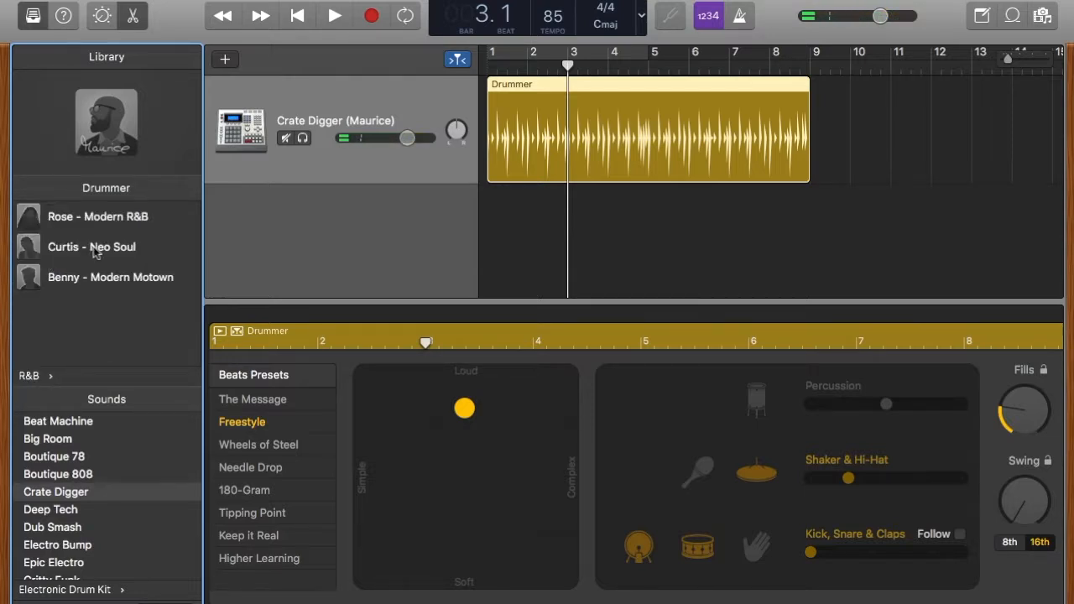
pyautogui.click(105, 282)
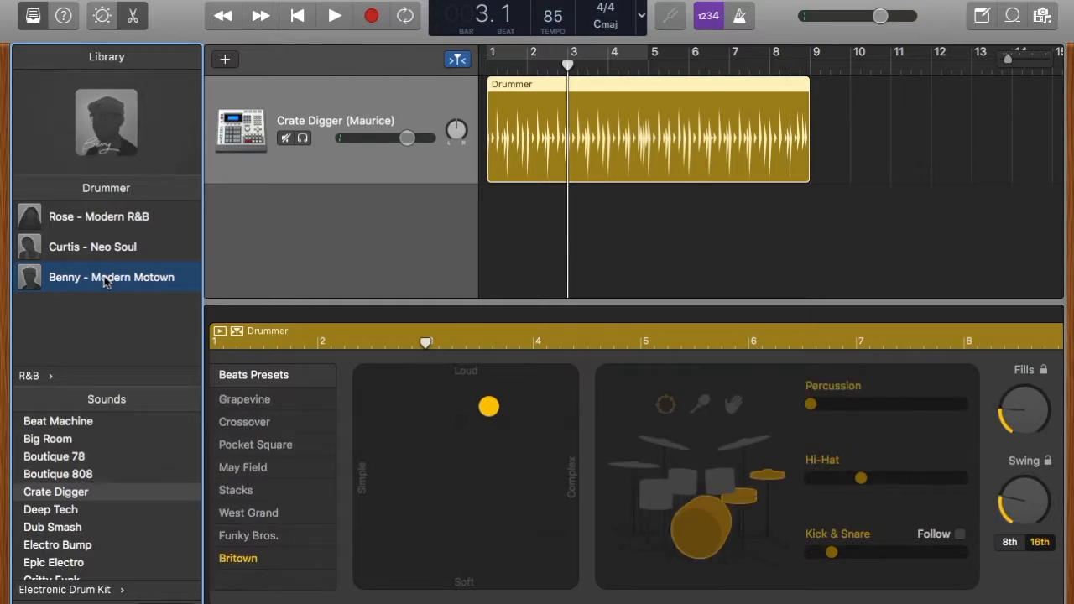
pyautogui.click(298, 16)
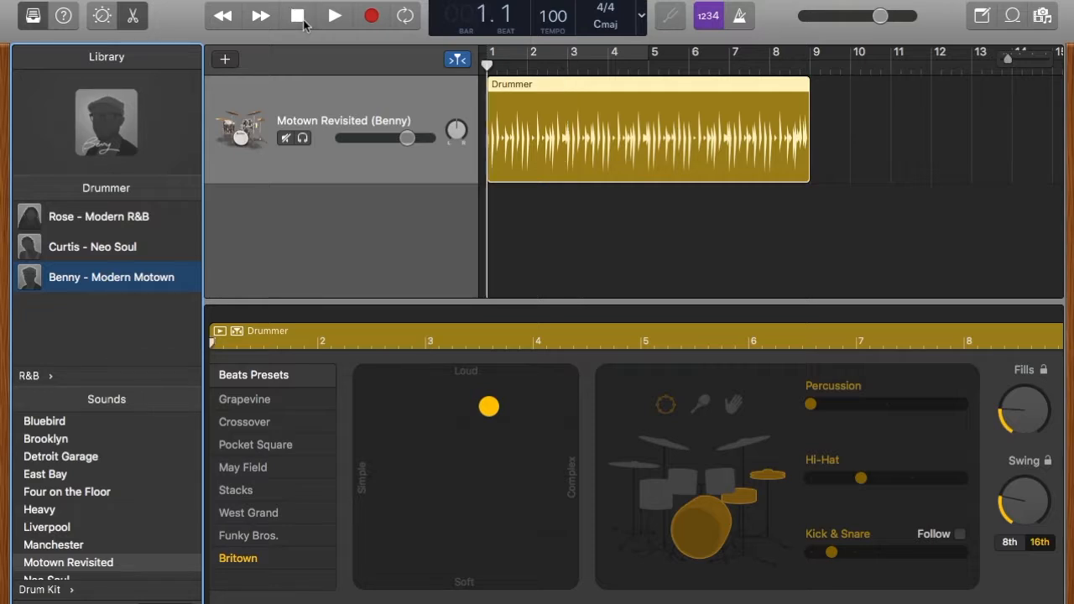
pyautogui.click(330, 22)
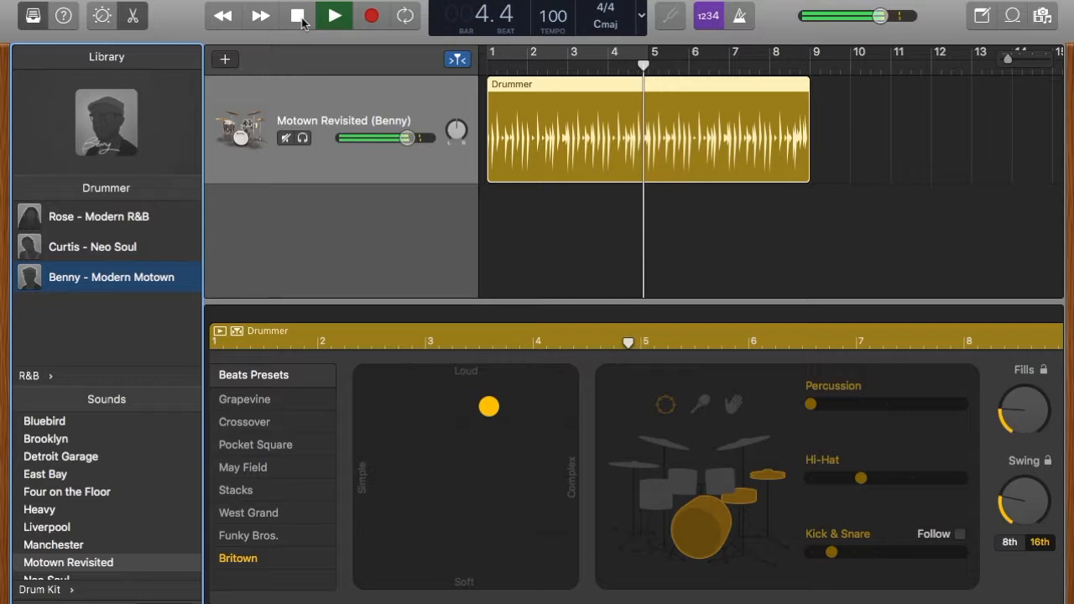
pyautogui.click(300, 18)
pyautogui.click(299, 17)
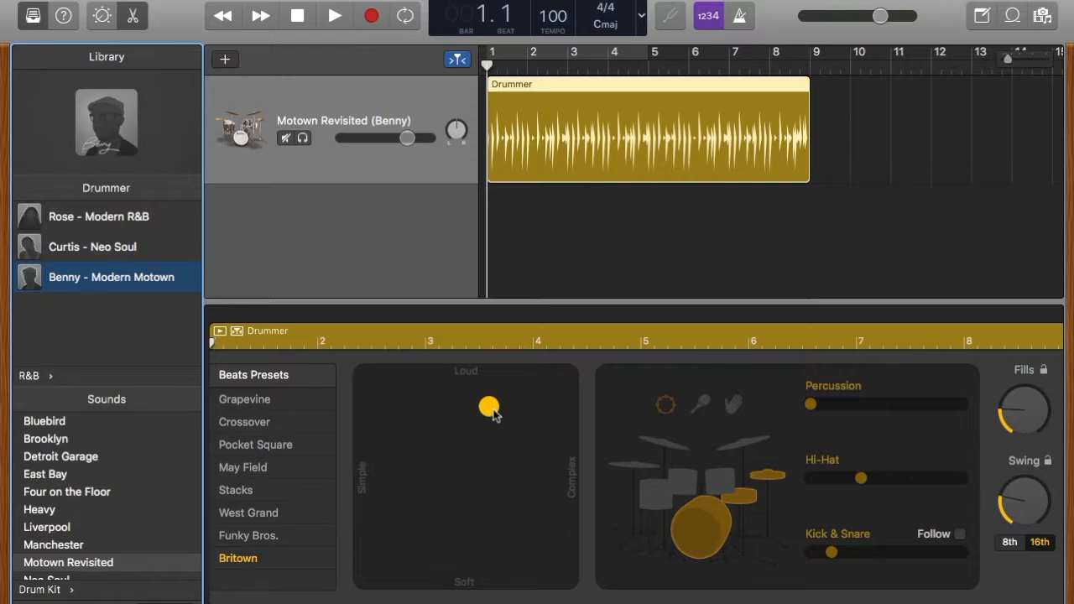
# Step: Move the performance puck into the simple and soft area and play the region
pyautogui.click(492, 415)
pyautogui.moveTo(493, 411); pyautogui.dragTo(421, 543)
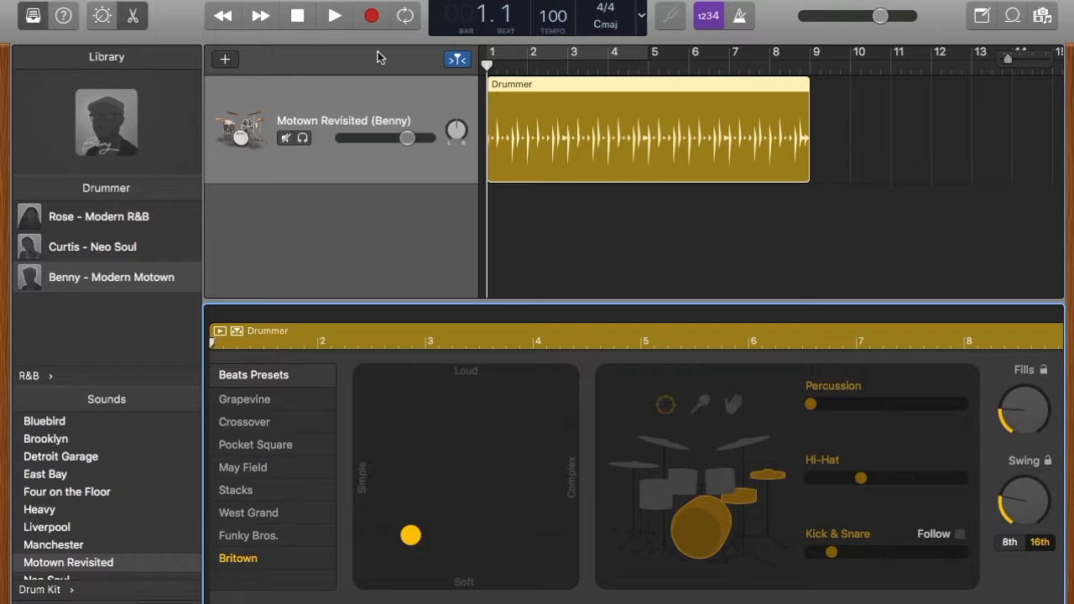
pyautogui.click(336, 15)
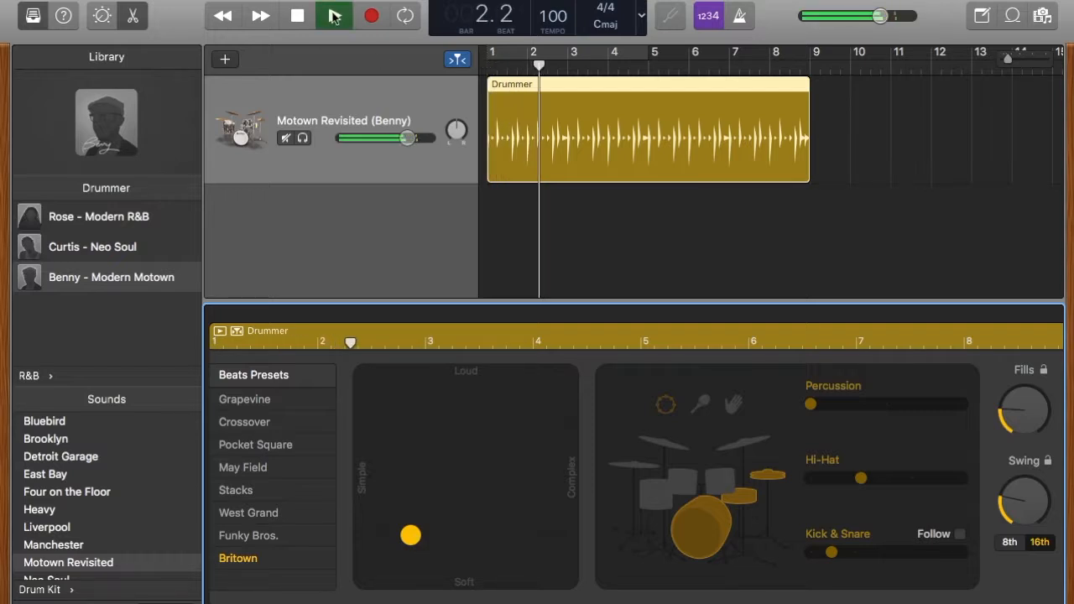
pyautogui.click(297, 18)
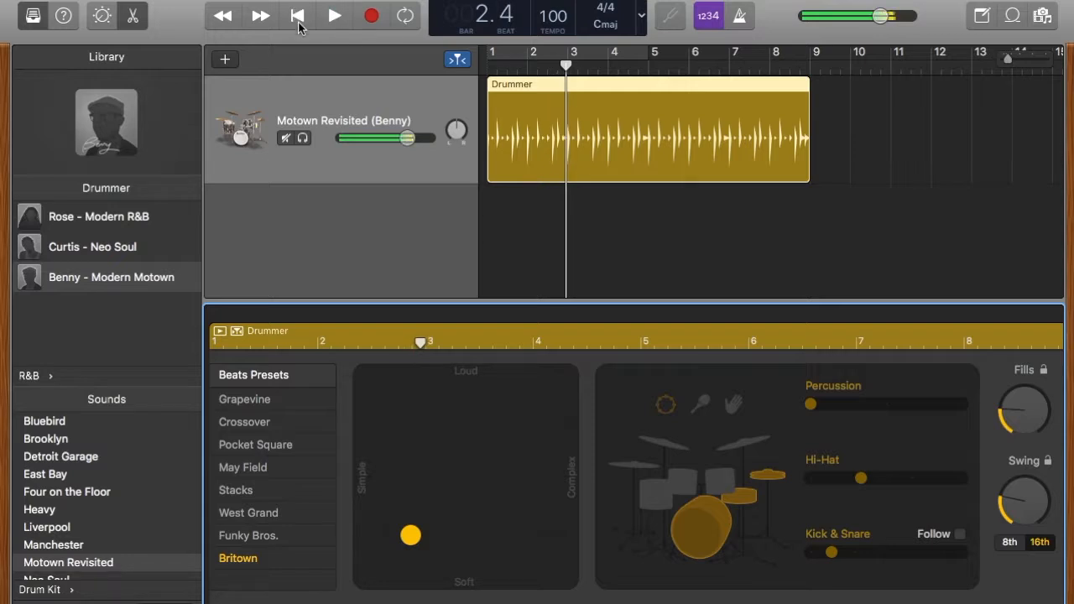
# Step: Move the performance puck toward loud and complex, play the region from the start, and rewind
pyautogui.moveTo(411, 540); pyautogui.dragTo(527, 427)
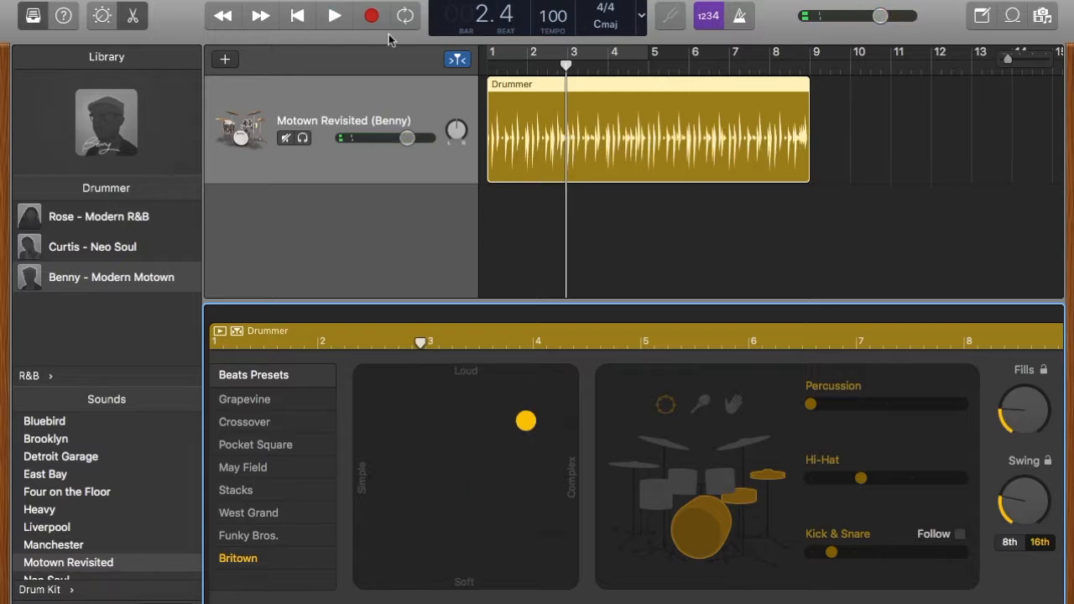
pyautogui.click(297, 18)
pyautogui.click(334, 18)
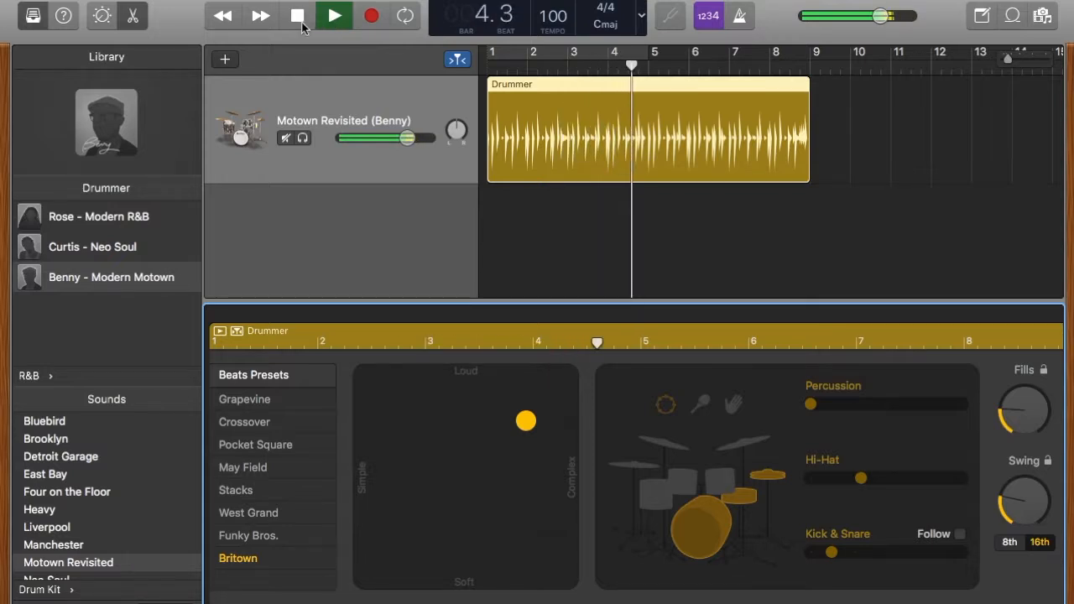
pyautogui.click(299, 22)
pyautogui.click(300, 25)
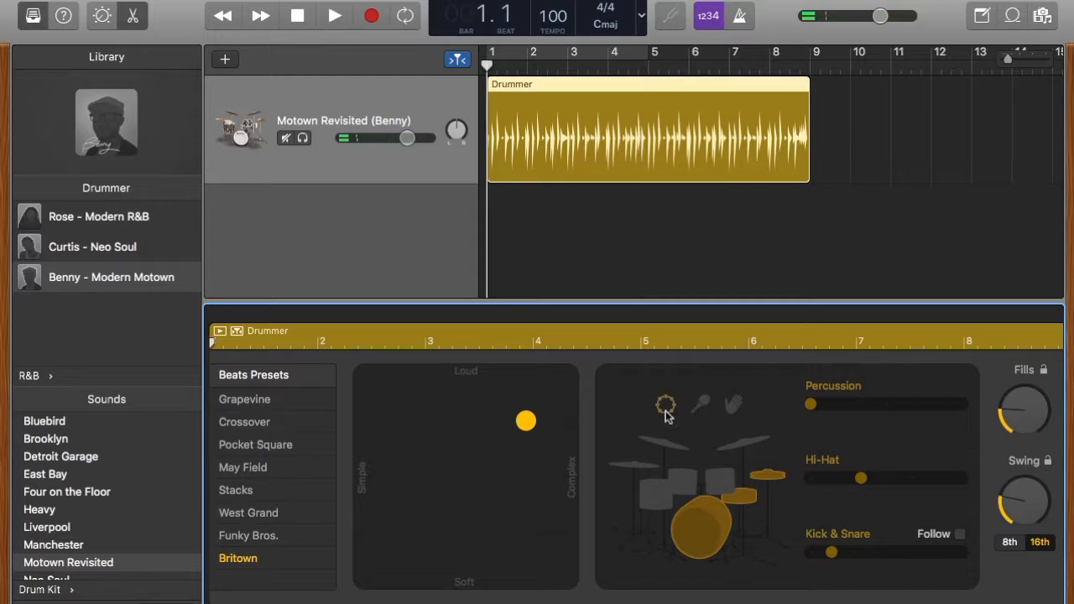
# Step: Switch the percussion from tambourine to shaker, play the region briefly, and return to the start
pyautogui.click(703, 406)
pyautogui.click(335, 19)
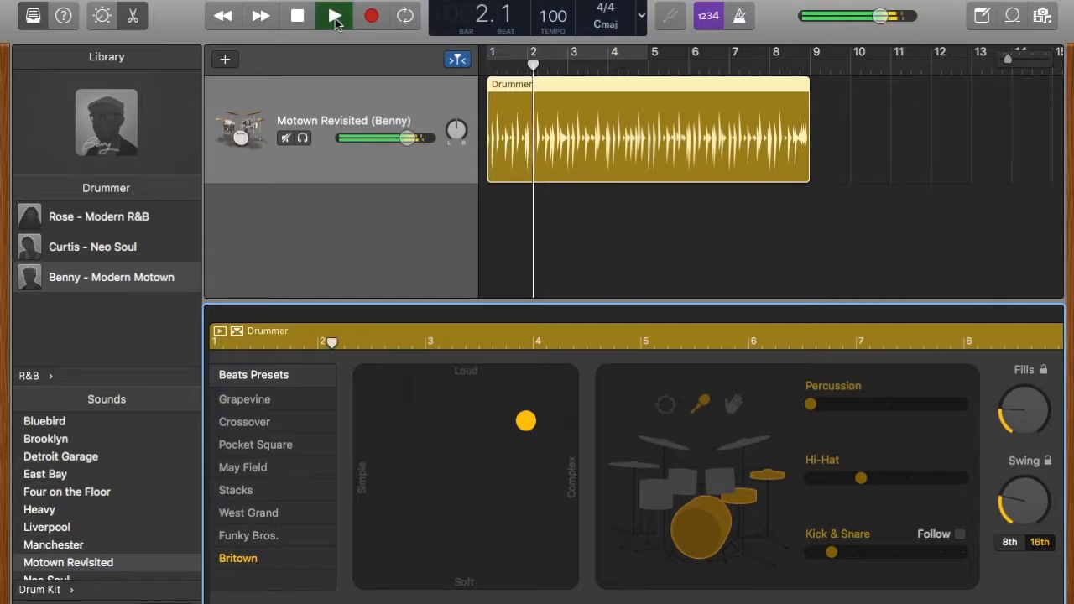
pyautogui.click(335, 18)
pyautogui.click(297, 18)
# Step: Switch the percussion to handclaps and, while playing the region, step the Percussion pattern from 3 through 2 to 1, then rewind
pyautogui.click(732, 407)
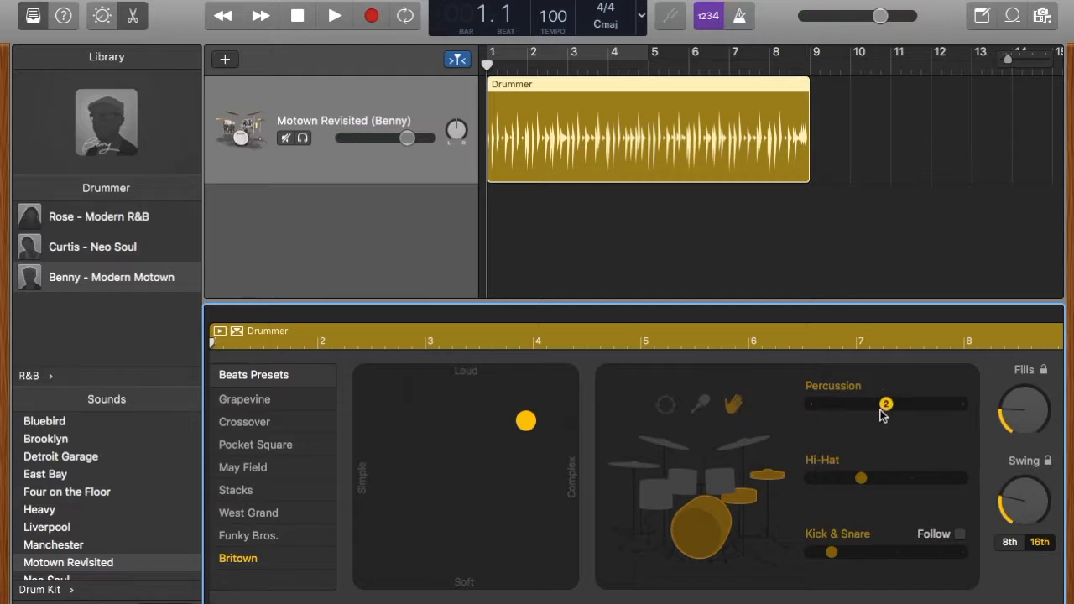
pyautogui.click(332, 23)
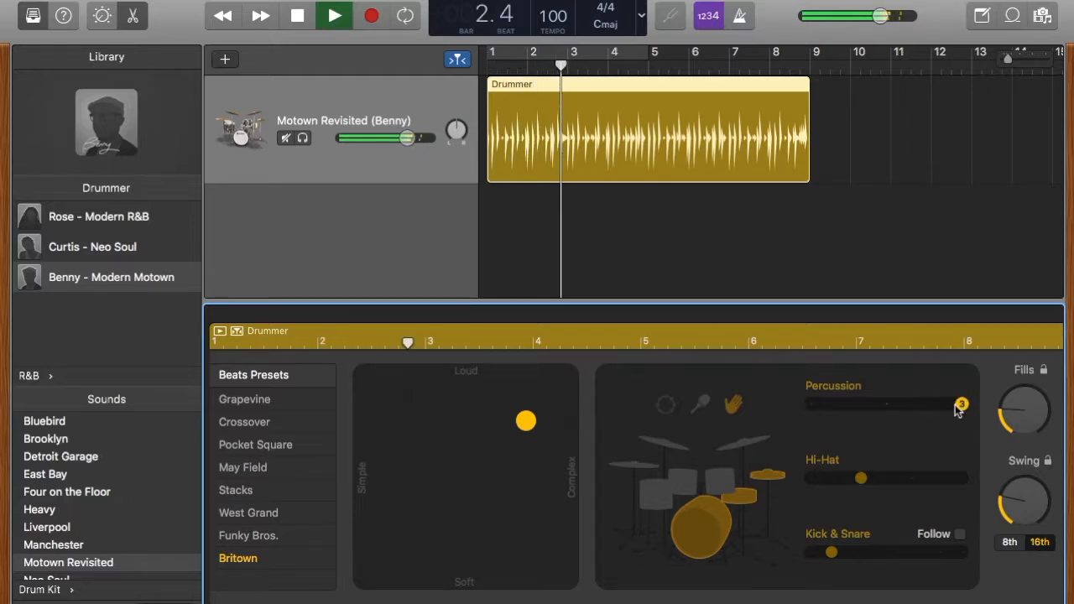
pyautogui.moveTo(962, 404); pyautogui.dragTo(886, 405)
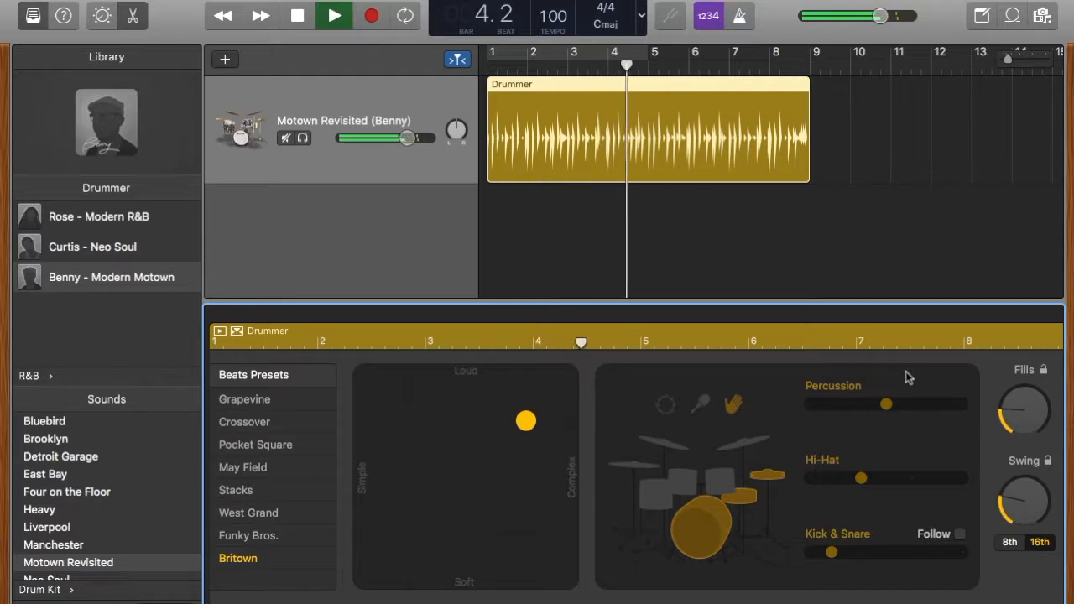
pyautogui.moveTo(886, 404); pyautogui.dragTo(810, 405)
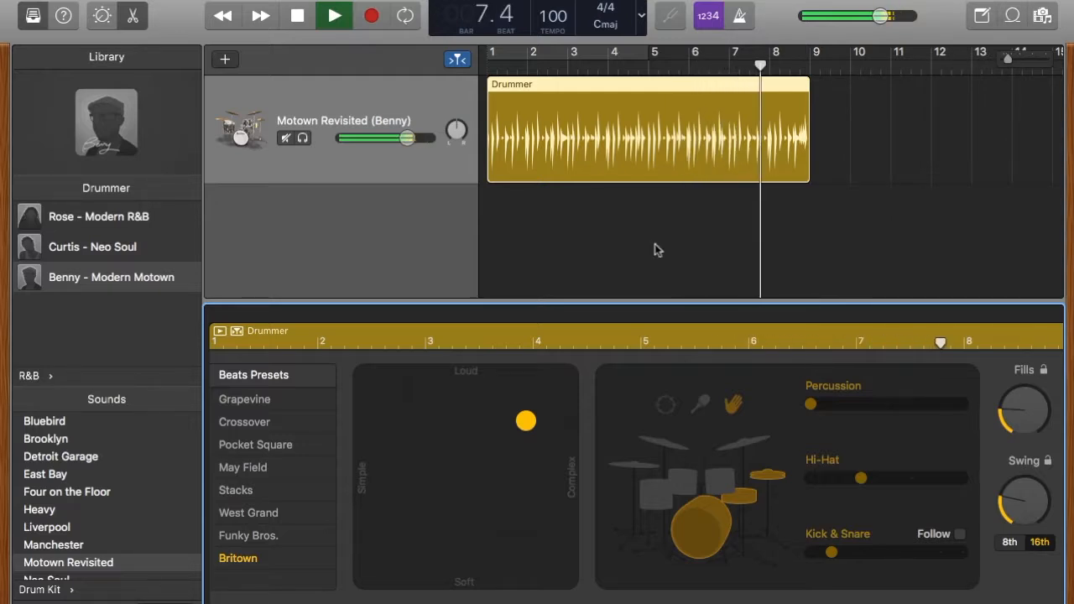
pyautogui.hscroll(2, 652, 247)
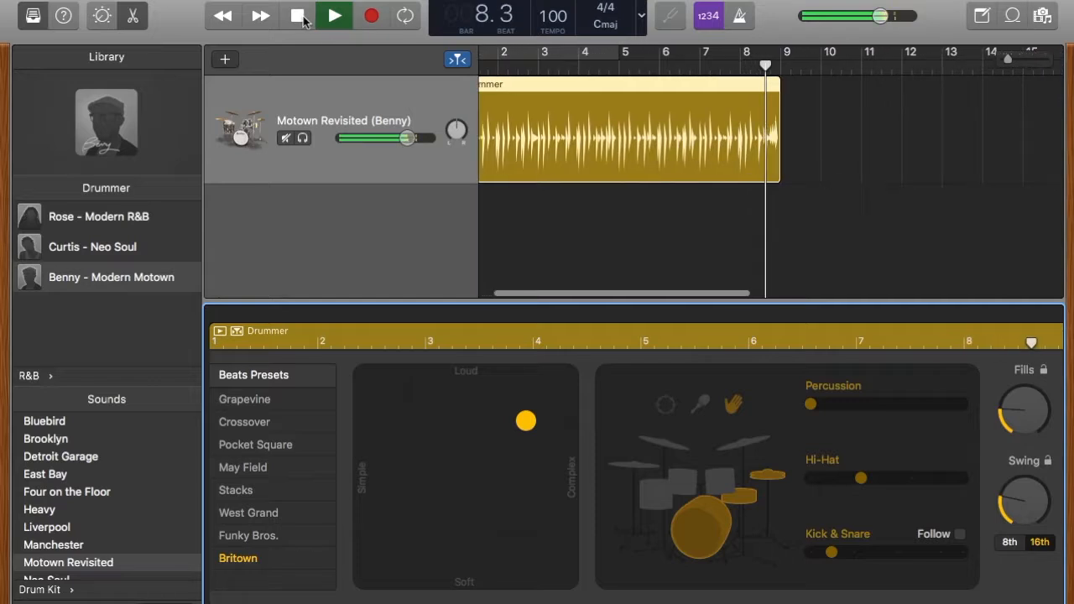
pyautogui.click(299, 17)
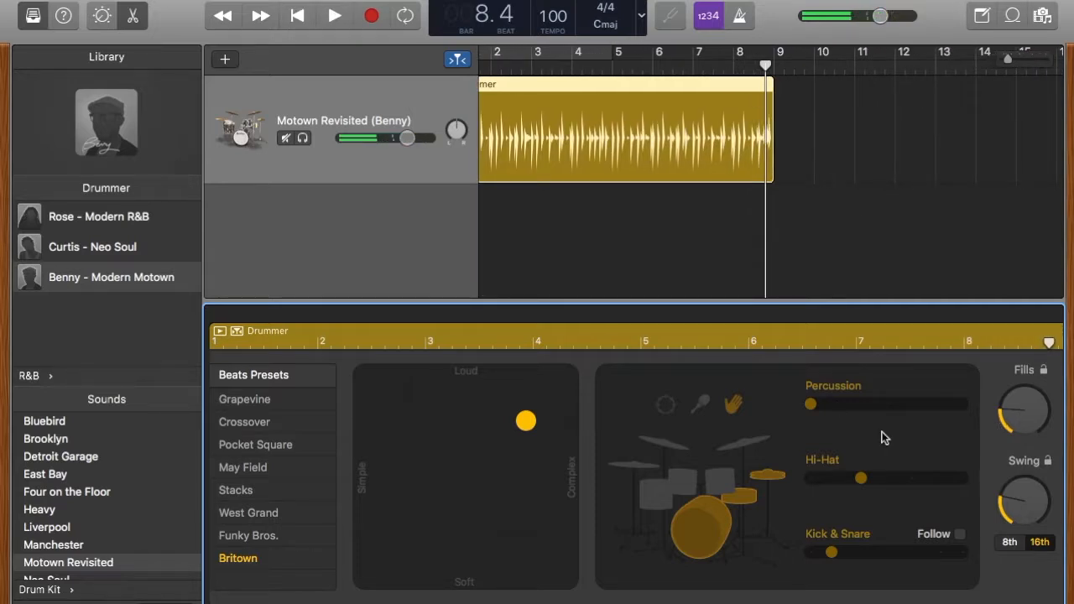
pyautogui.click(299, 17)
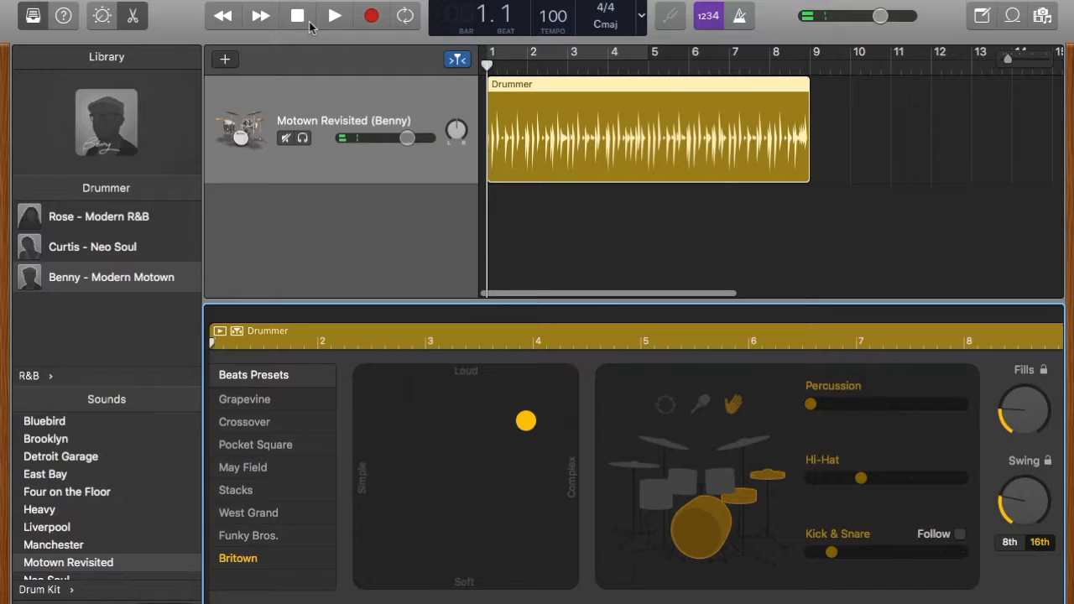
# Step: Switch the drum kit from the hi-hat to the cymbals
pyautogui.click(663, 449)
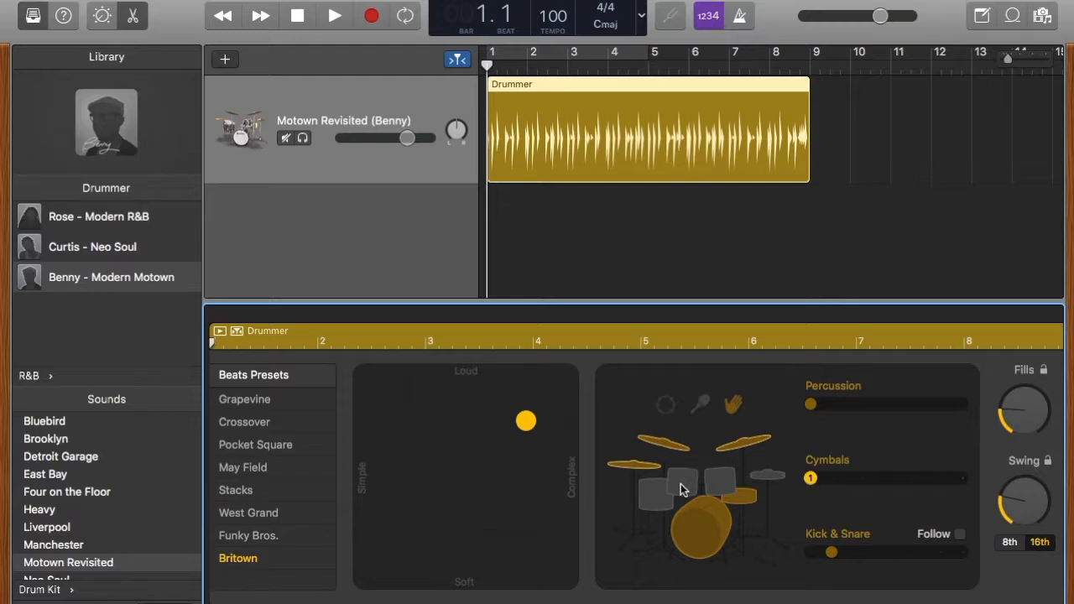
# Step: Try the toms in place of the cymbals and return the drum kit to the cymbals
pyautogui.click(680, 483)
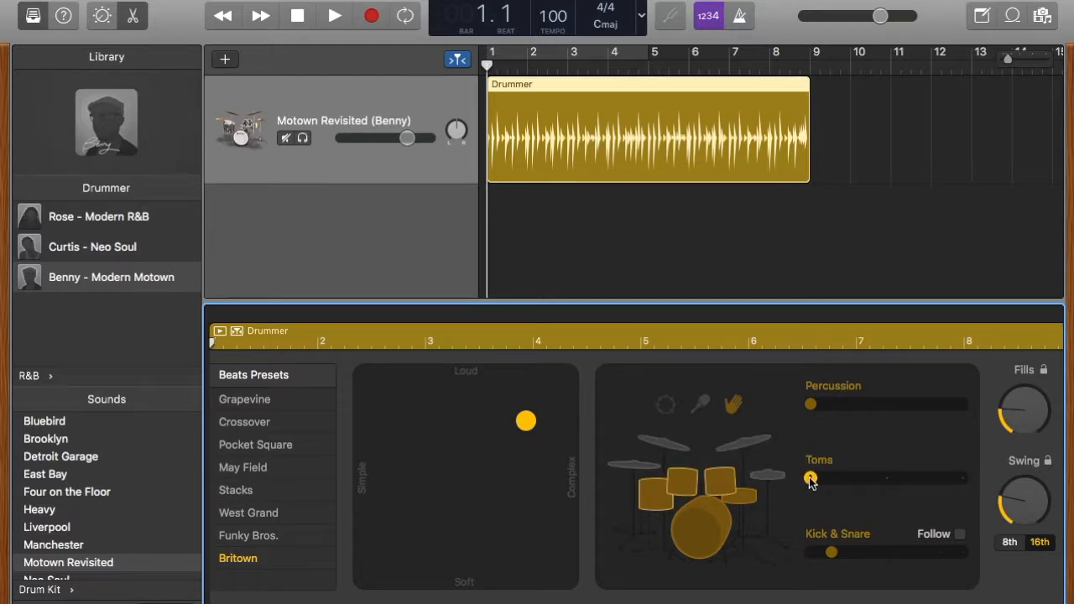
pyautogui.click(745, 449)
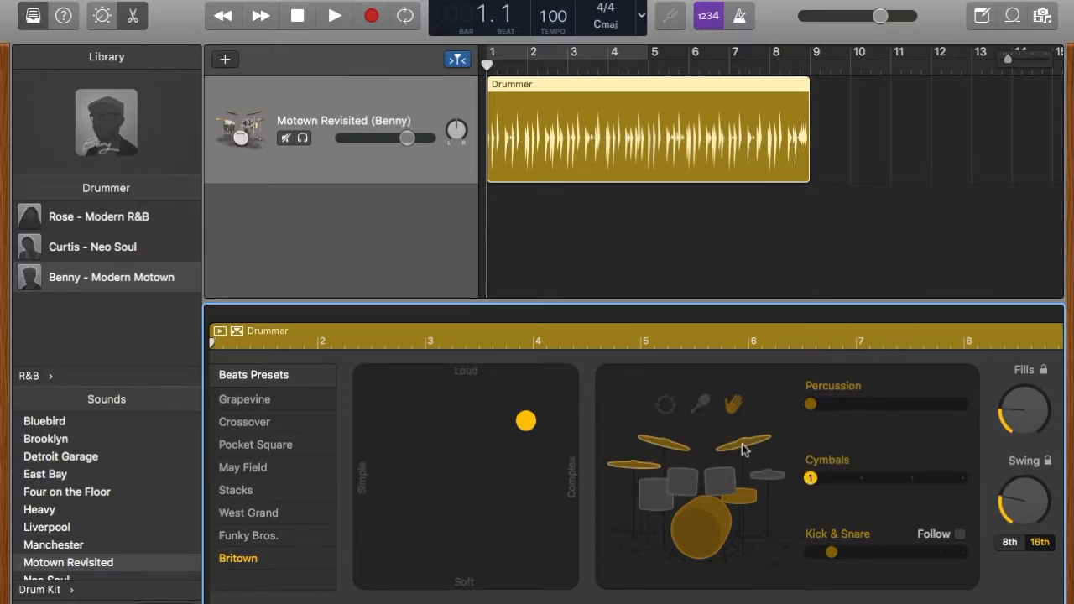
# Step: Play the region from the start, set the Kick & Snare pattern to 3 during playback, and rewind
pyautogui.click(328, 22)
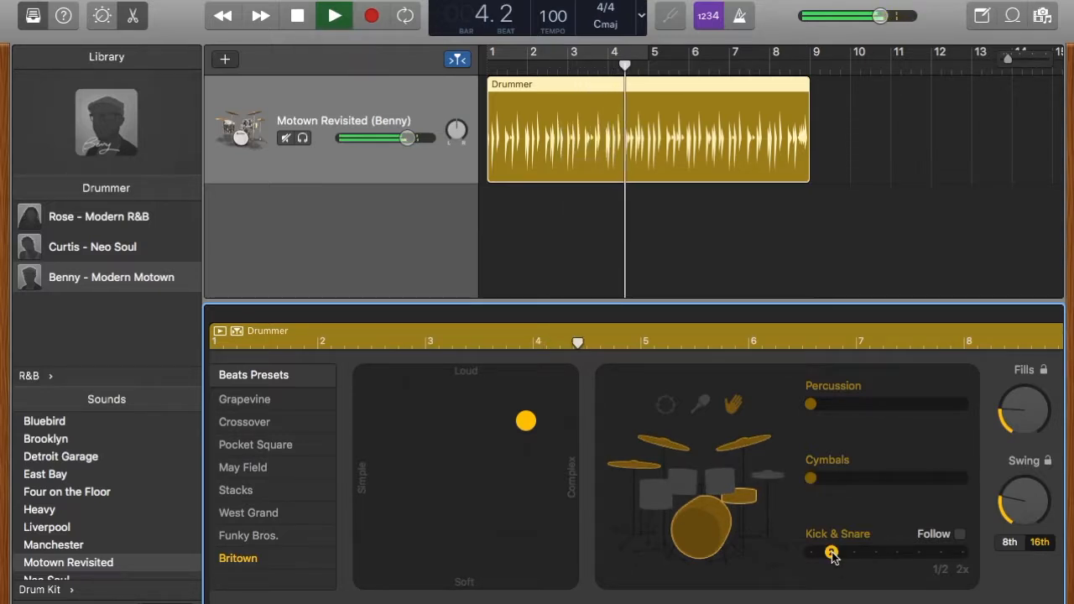
pyautogui.moveTo(831, 556); pyautogui.dragTo(853, 558)
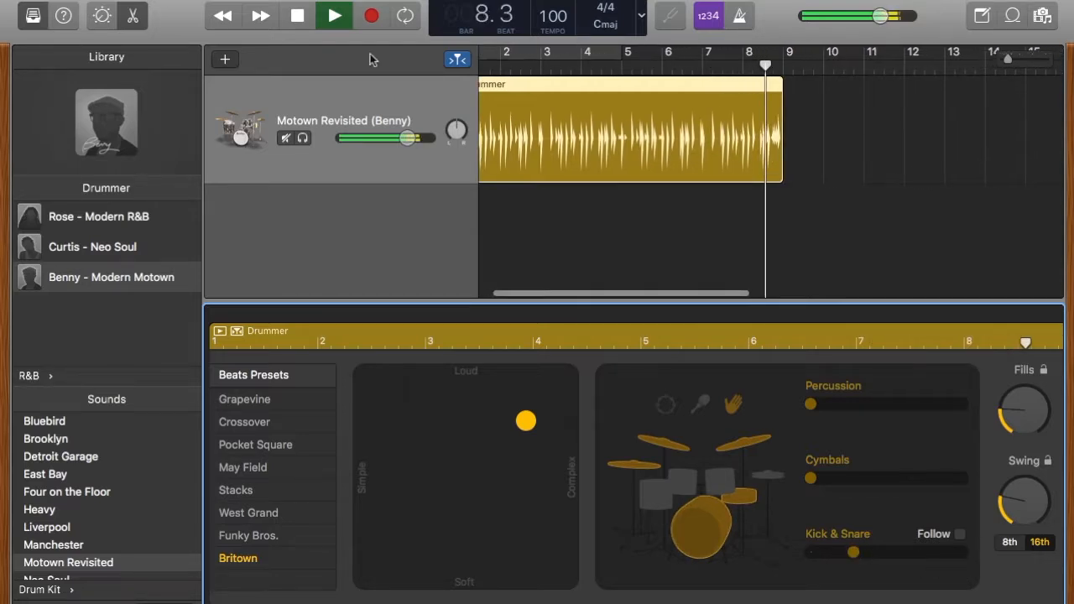
pyautogui.click(300, 17)
pyautogui.click(304, 18)
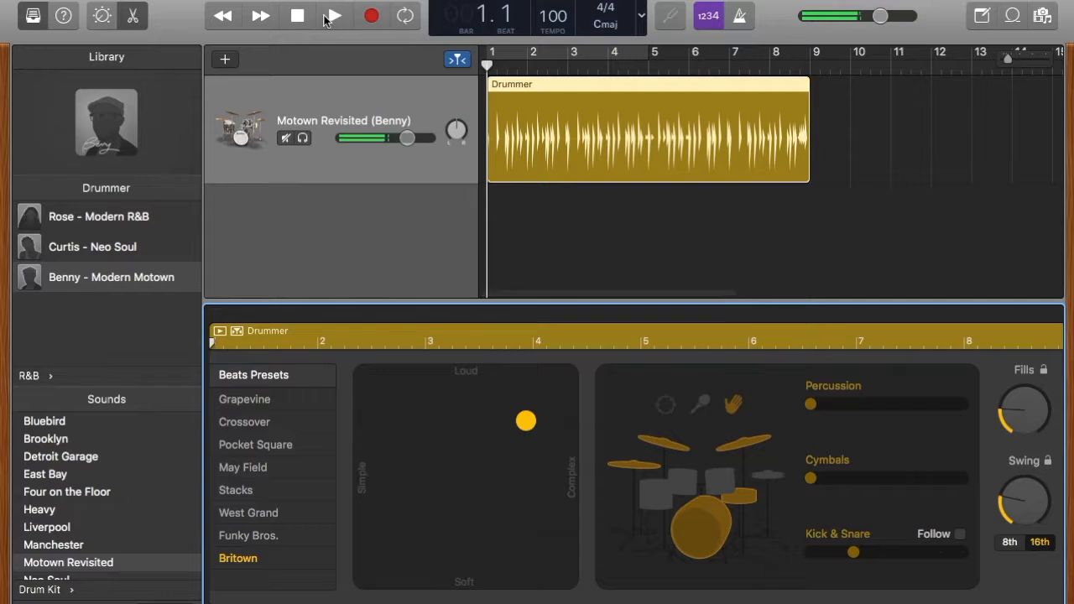
# Step: Try Kick & Snare pattern 6 while the region plays, stop playback, and set the pattern to 1
pyautogui.click(333, 20)
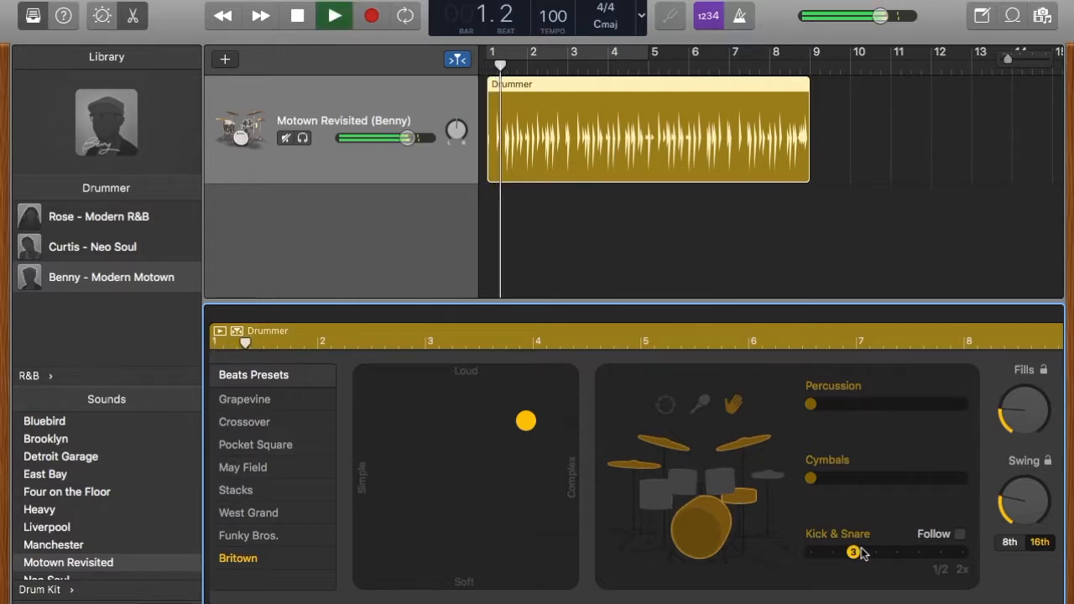
pyautogui.moveTo(852, 552); pyautogui.dragTo(919, 553)
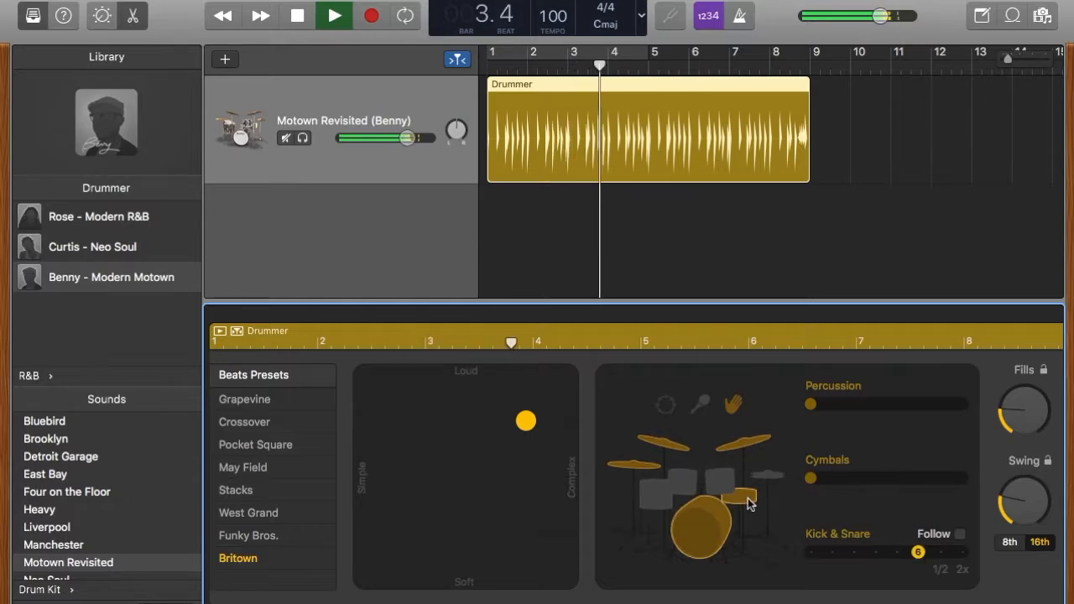
pyautogui.click(297, 16)
pyautogui.moveTo(918, 552); pyautogui.dragTo(812, 553)
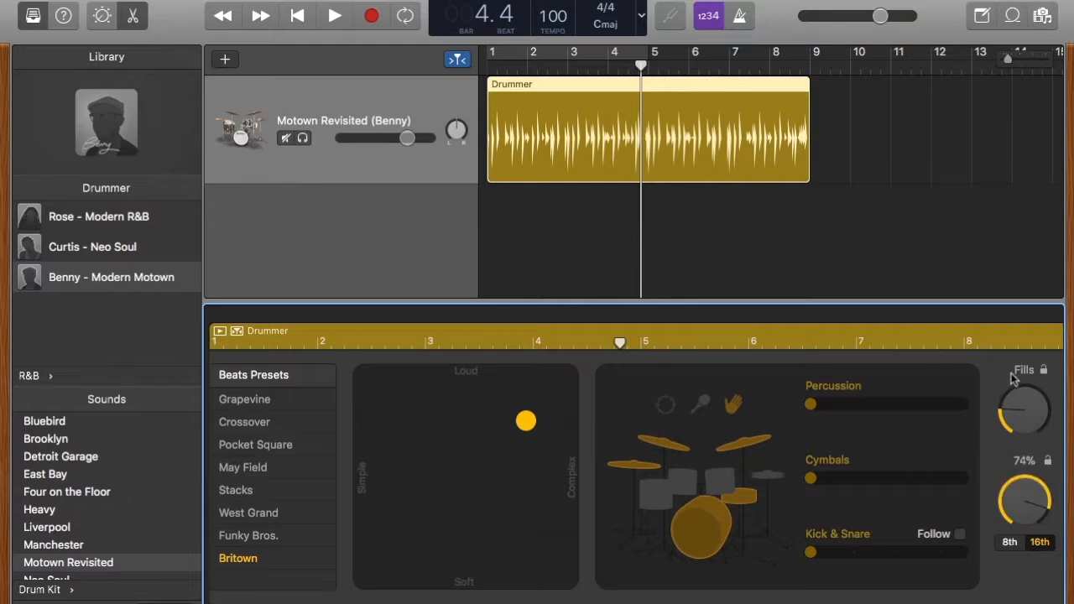
# Step: Raise the Swing amount to near its maximum and play the region from the start to hear it
pyautogui.moveTo(1012, 375); pyautogui.dragTo(1013, 369)
pyautogui.click(298, 16)
pyautogui.press('space')
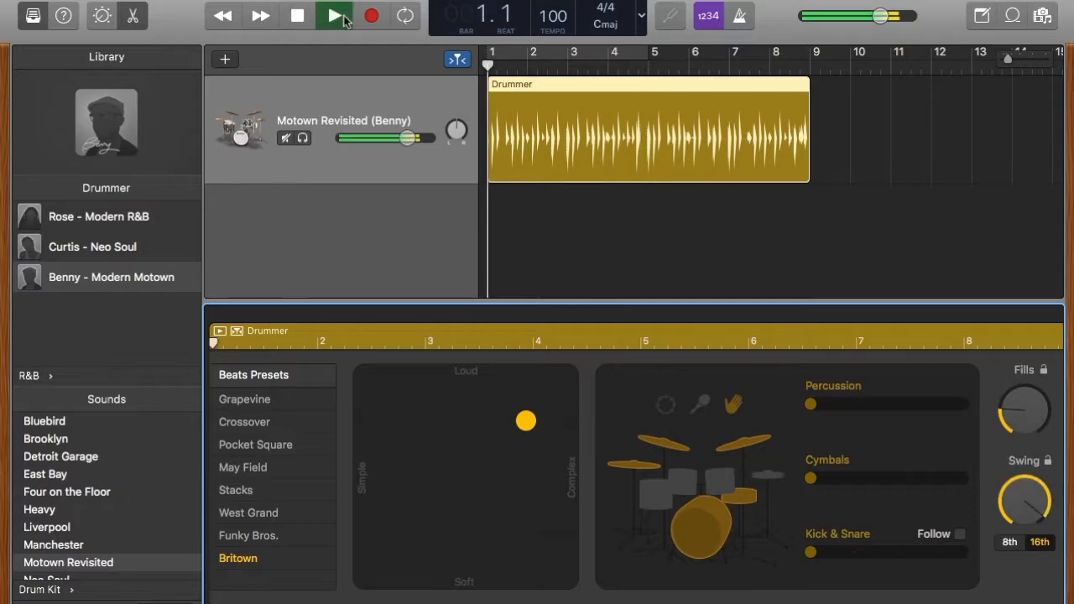
pyautogui.click(299, 16)
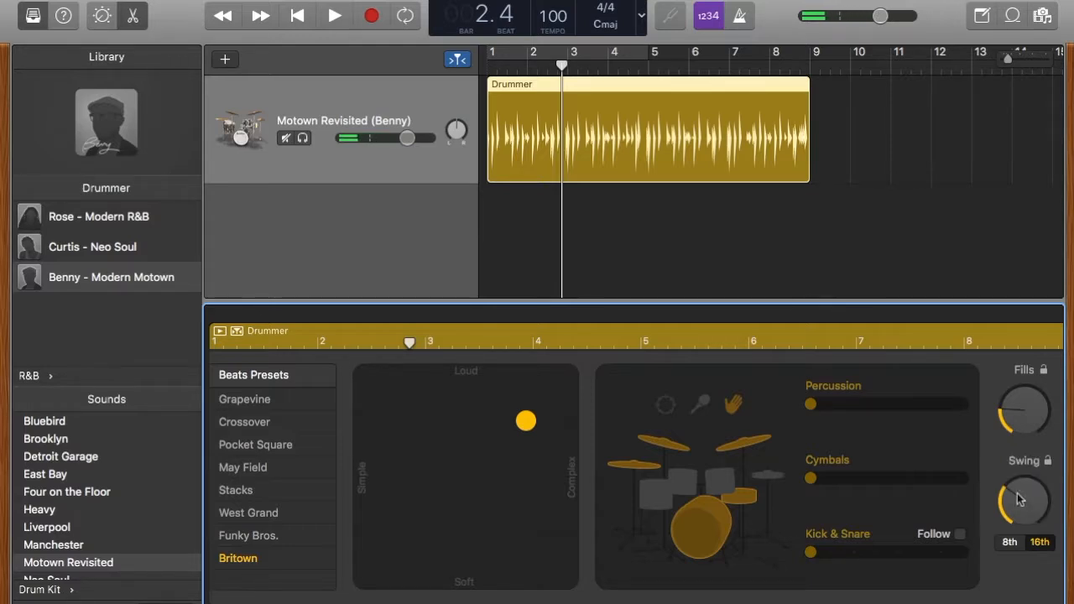
# Step: Play the region from the start with Swing lowered to minimum, raise Swing to about a quarter, and stop
pyautogui.click(298, 16)
pyautogui.click(336, 18)
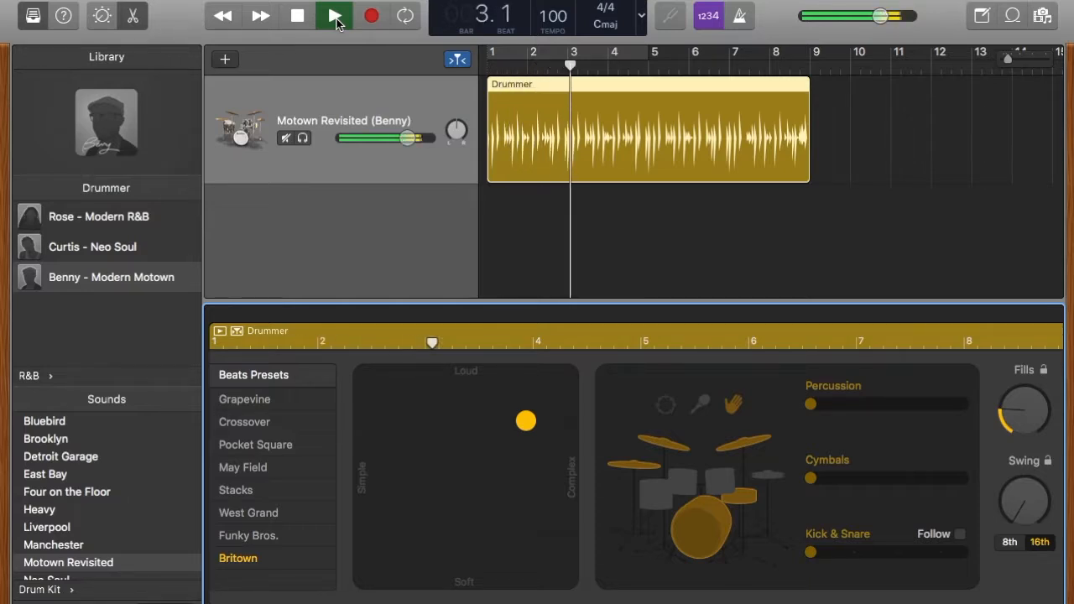
pyautogui.moveTo(1028, 512); pyautogui.dragTo(1027, 449)
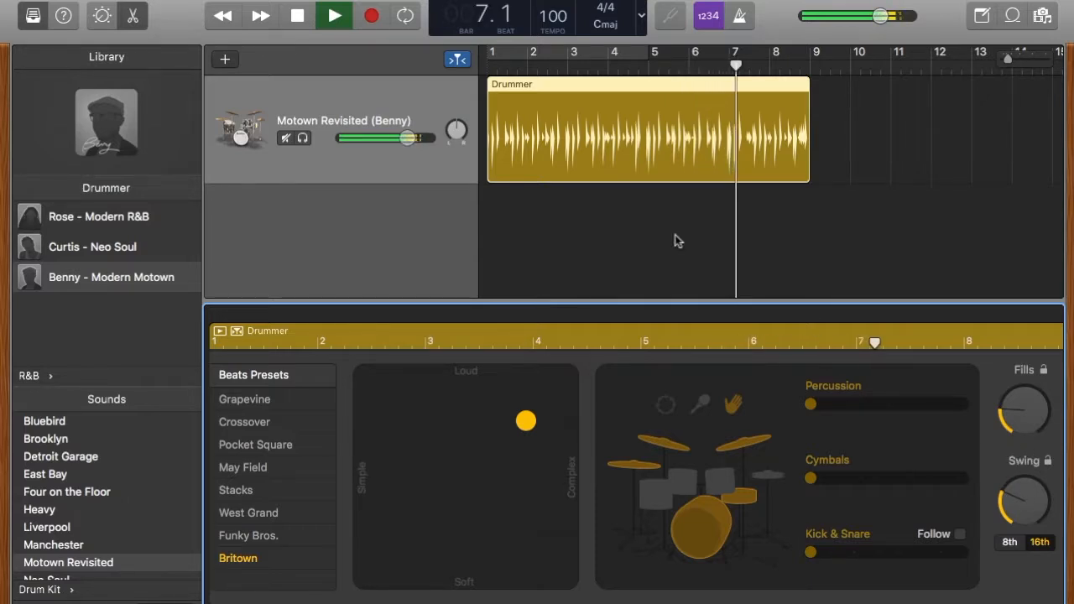
pyautogui.click(298, 17)
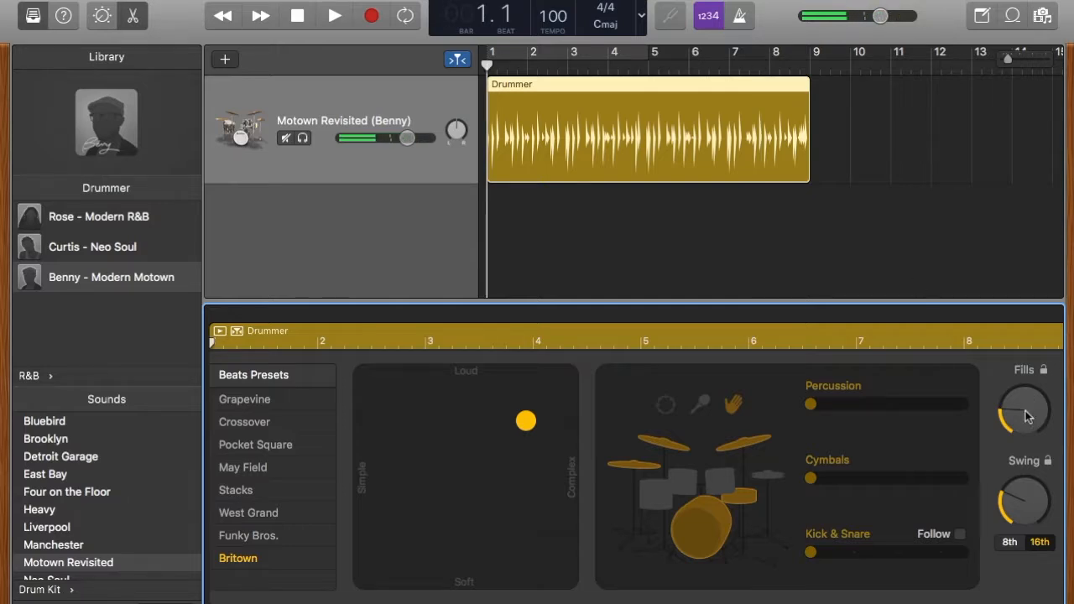
# Step: Raise Fills to maximum, play the region from the start, and reduce Fills to a bit under half
pyautogui.moveTo(1019, 349); pyautogui.dragTo(1011, 252)
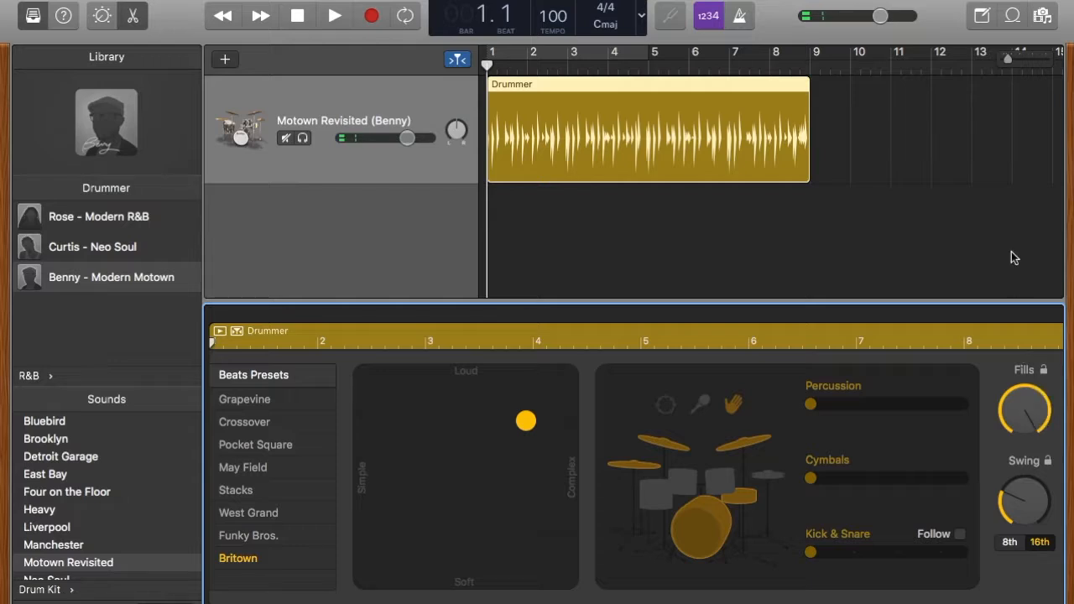
pyautogui.click(334, 16)
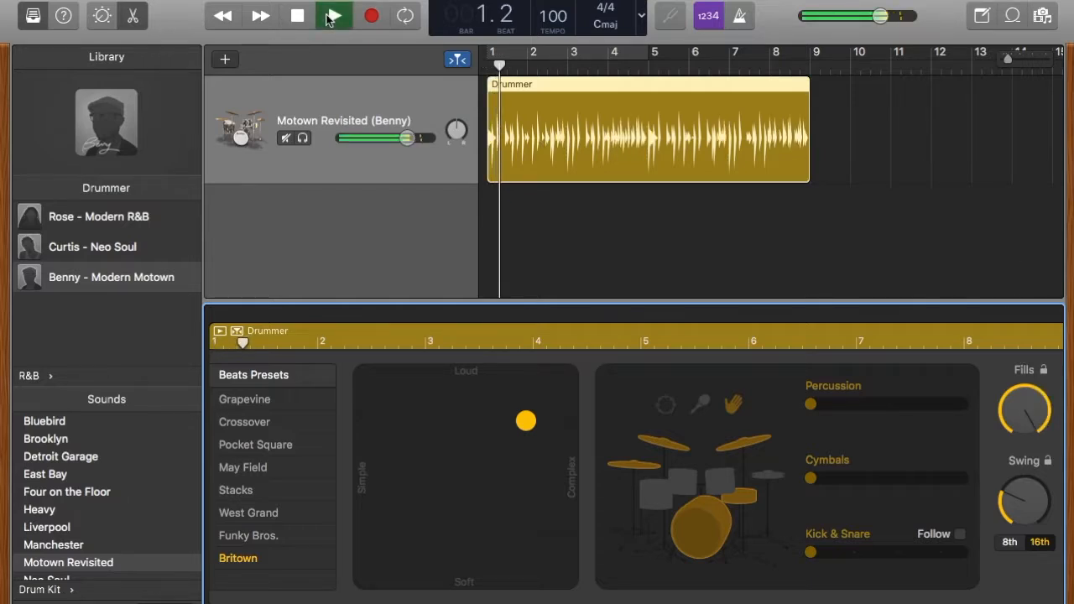
pyautogui.click(328, 18)
pyautogui.click(328, 18)
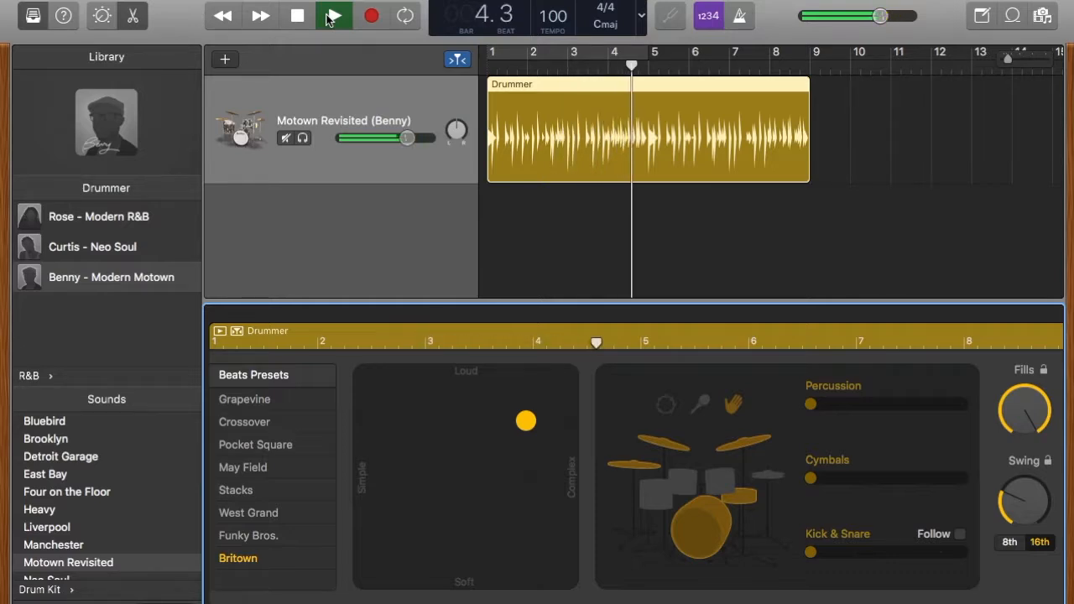
pyautogui.click(298, 18)
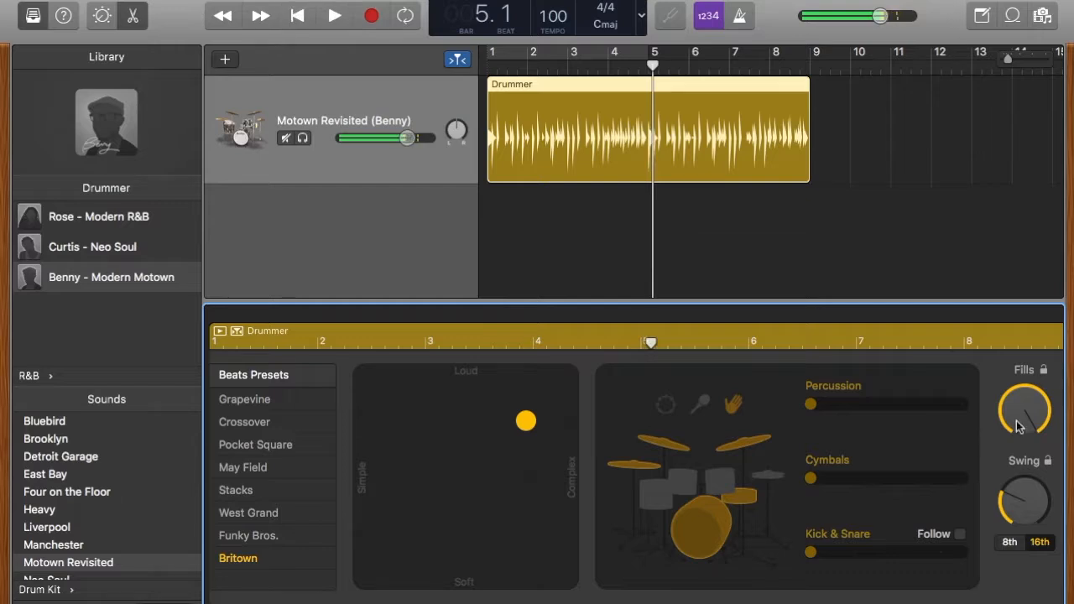
pyautogui.moveTo(1024, 520); pyautogui.dragTo(1026, 537)
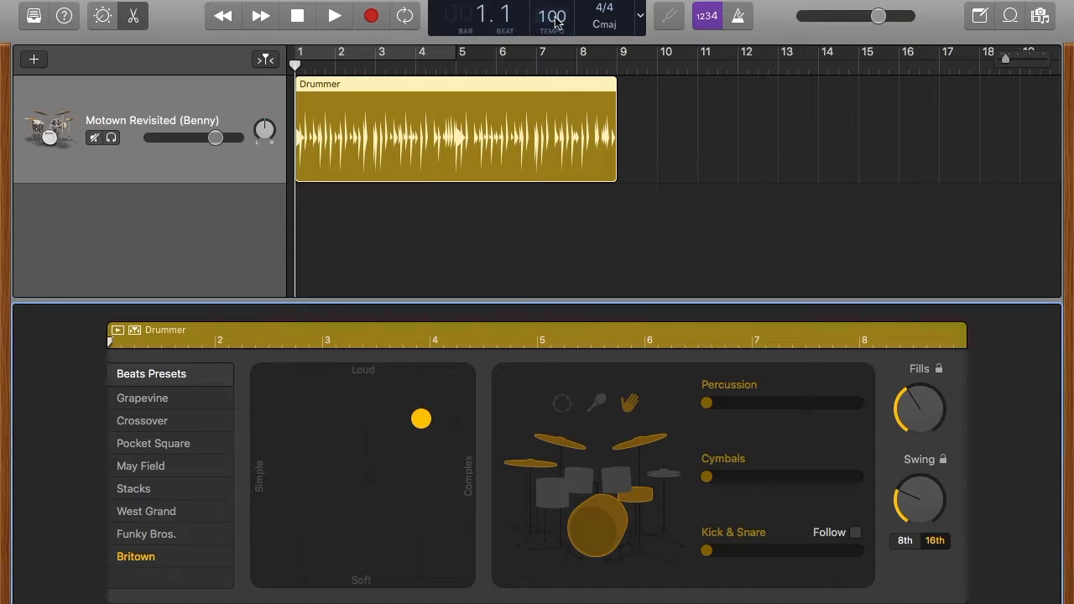
# Step: Play the region at tempo 100, lower the project tempo to 84, and play it again from the start
pyautogui.click(333, 18)
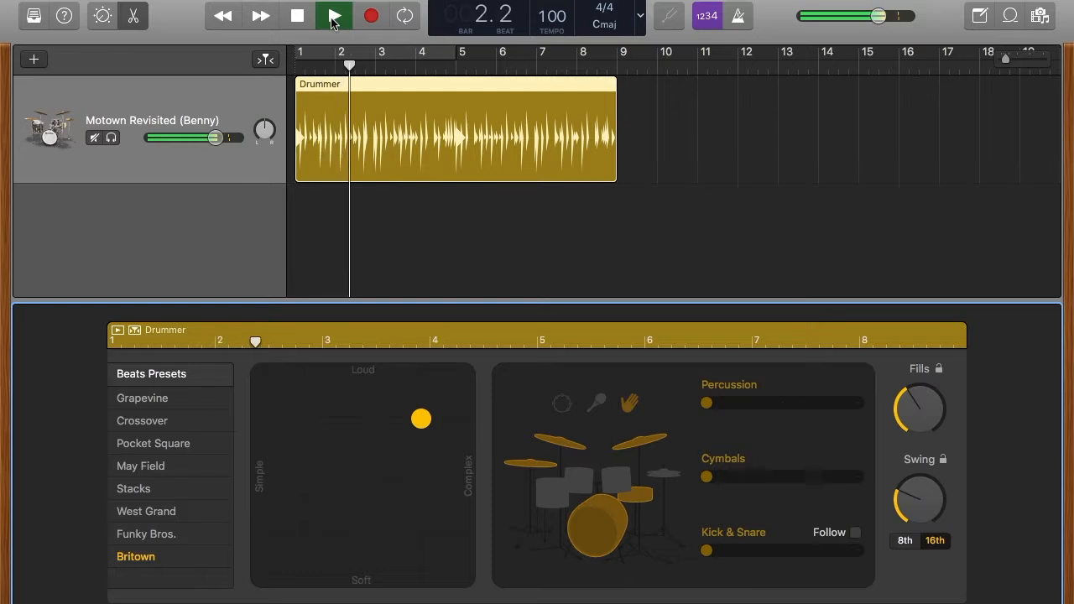
pyautogui.click(302, 15)
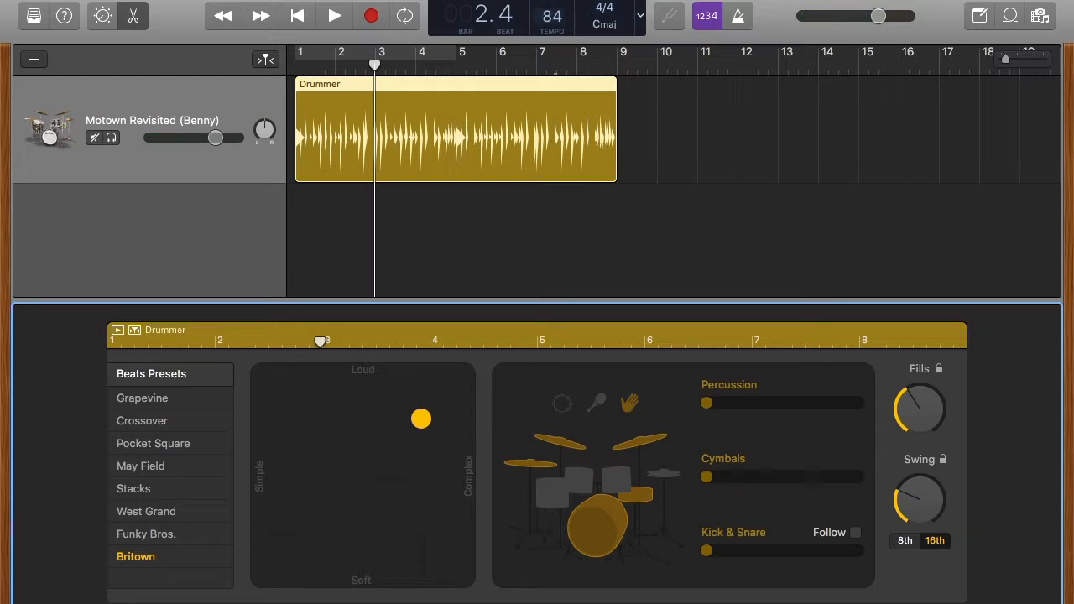
pyautogui.click(299, 16)
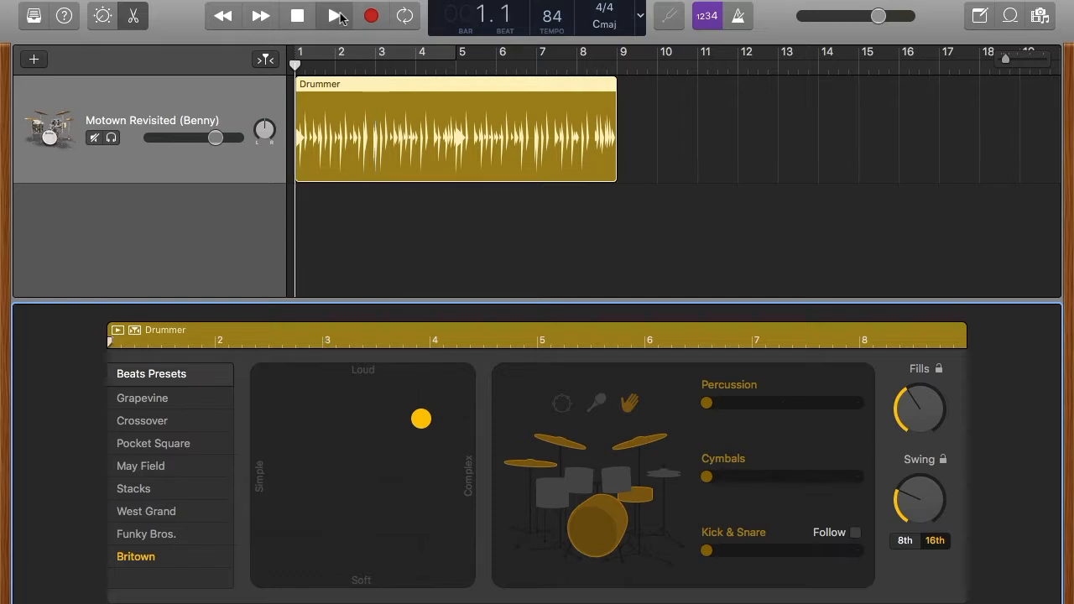
pyautogui.click(338, 16)
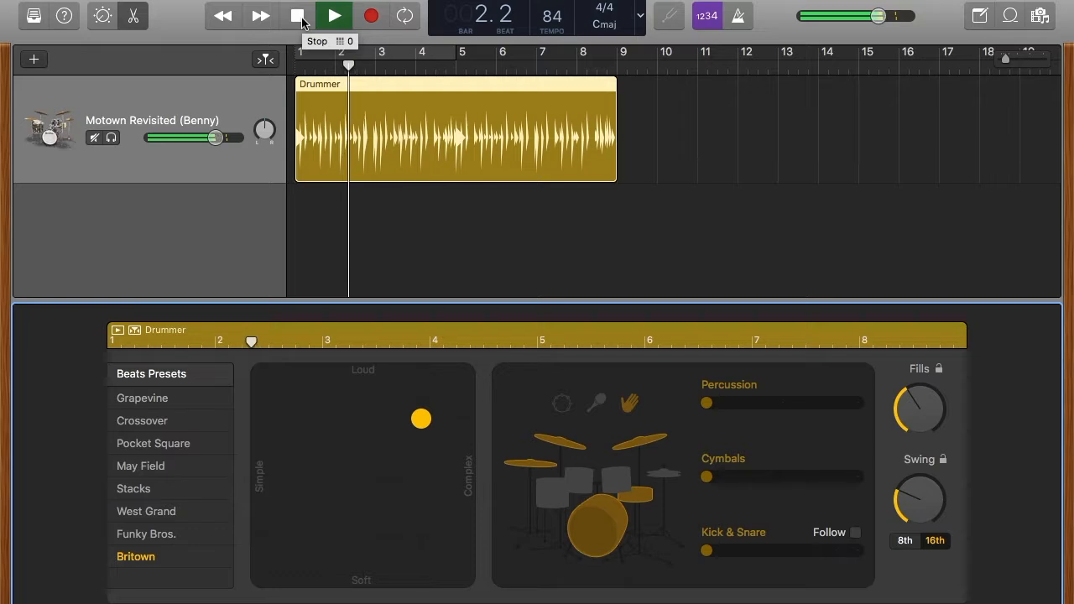
pyautogui.click(298, 16)
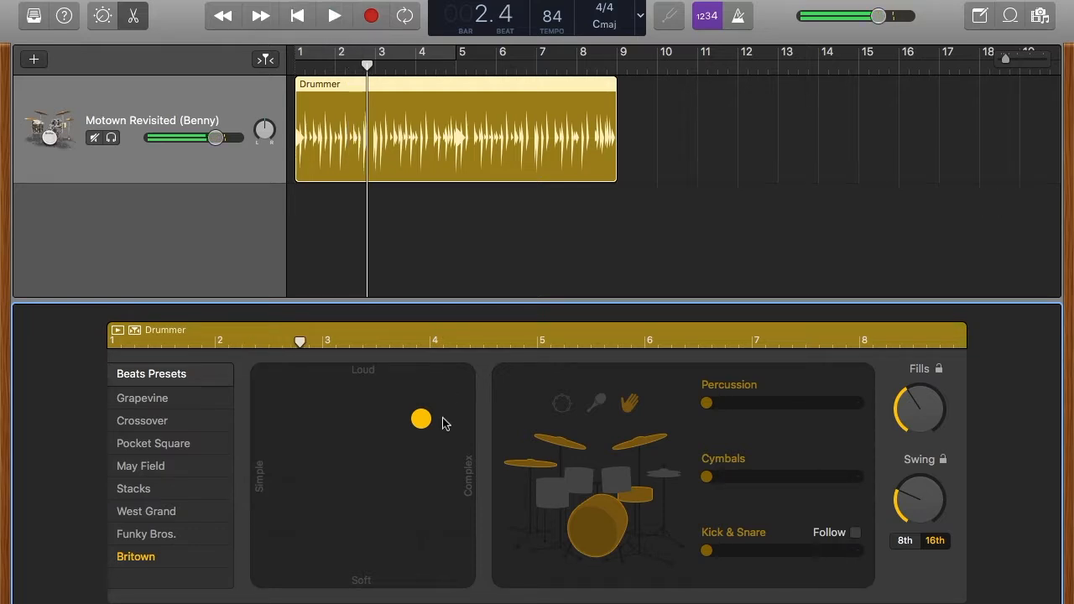
# Step: Raise the project tempo to 138, move the performance puck toward simple, and play the region from the start
pyautogui.click(298, 16)
pyautogui.press('space')
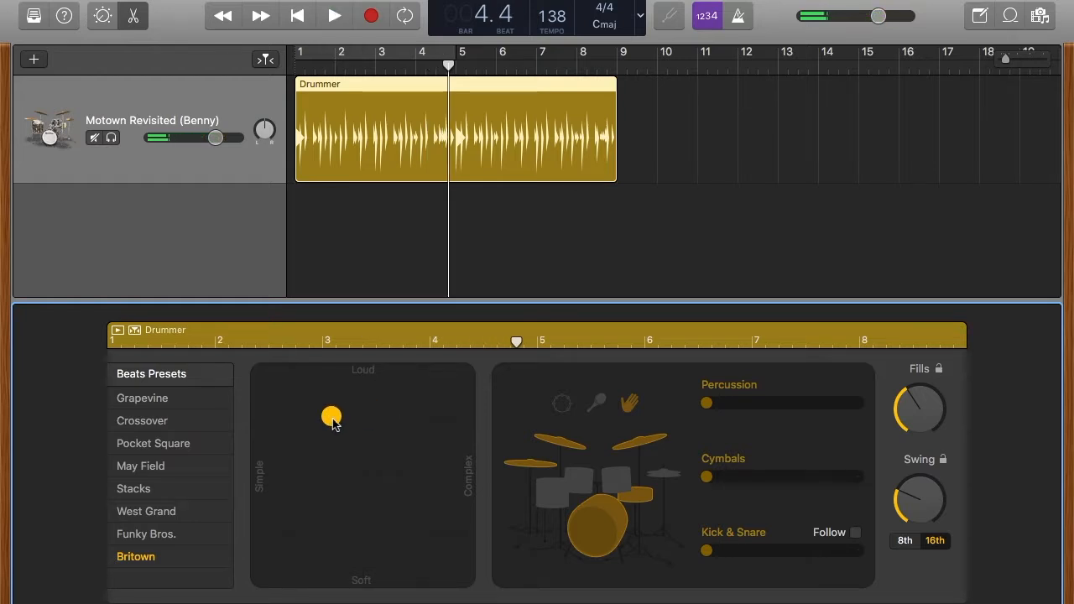
pyautogui.click(298, 17)
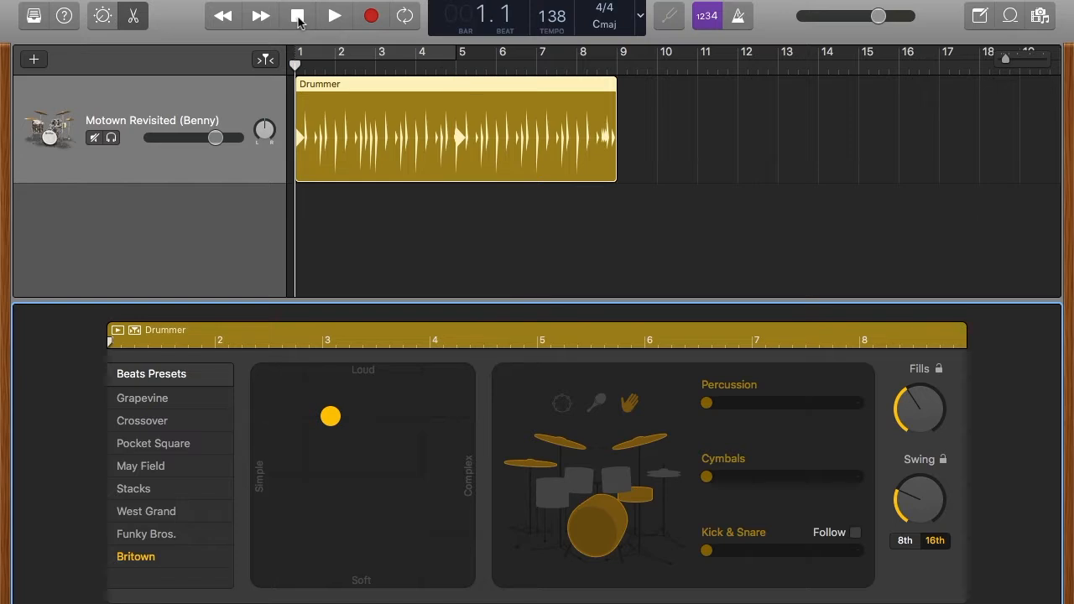
pyautogui.click(333, 18)
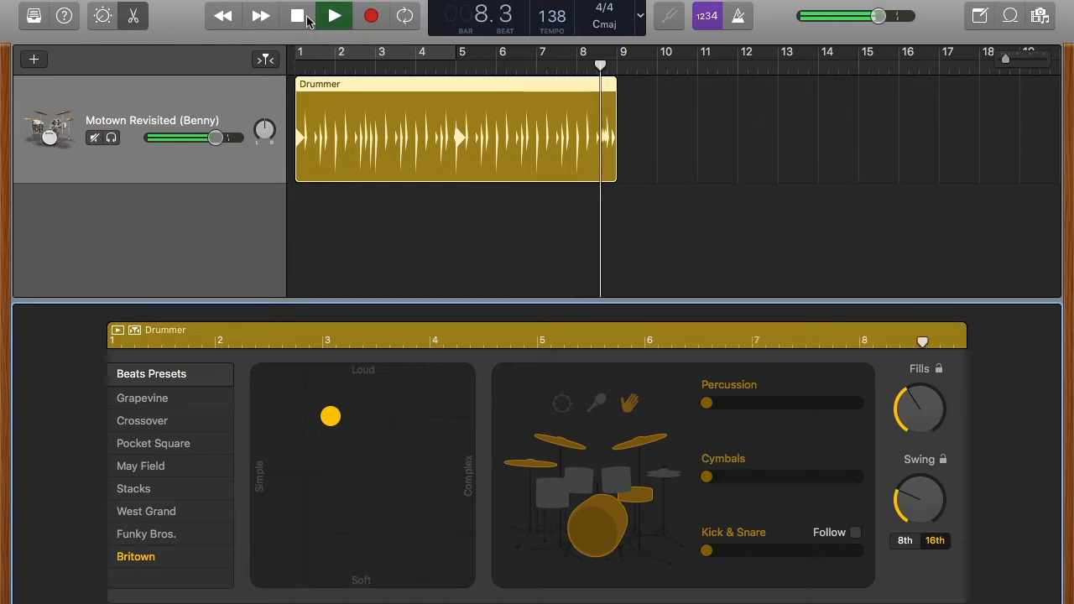
pyautogui.click(307, 20)
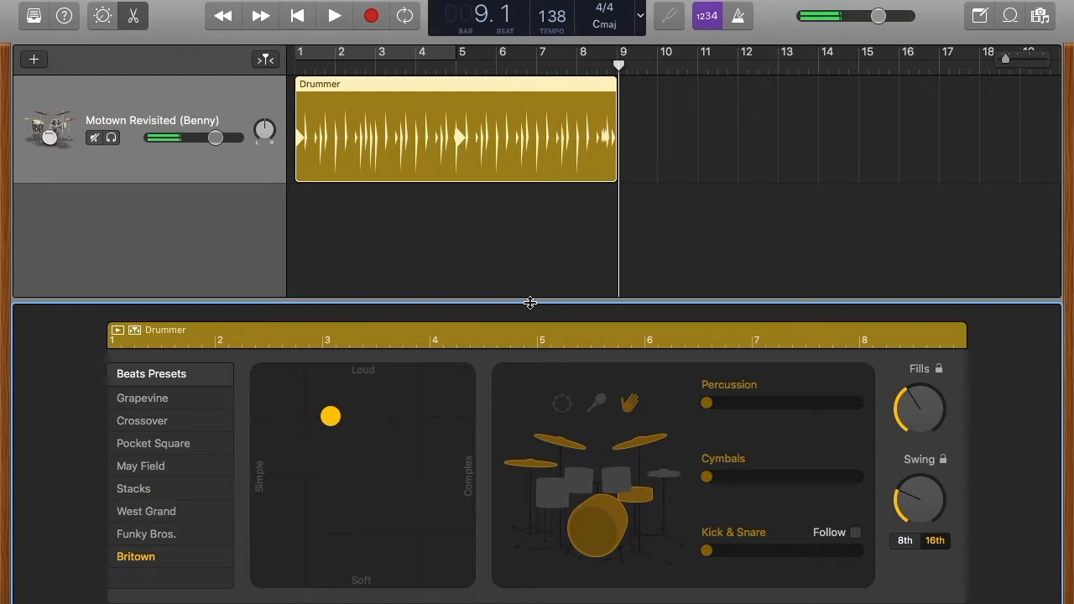
# Step: Hide the Drummer editor, reopen it from the Drummer region, and hide it again
pyautogui.moveTo(530, 300); pyautogui.dragTo(529, 544)
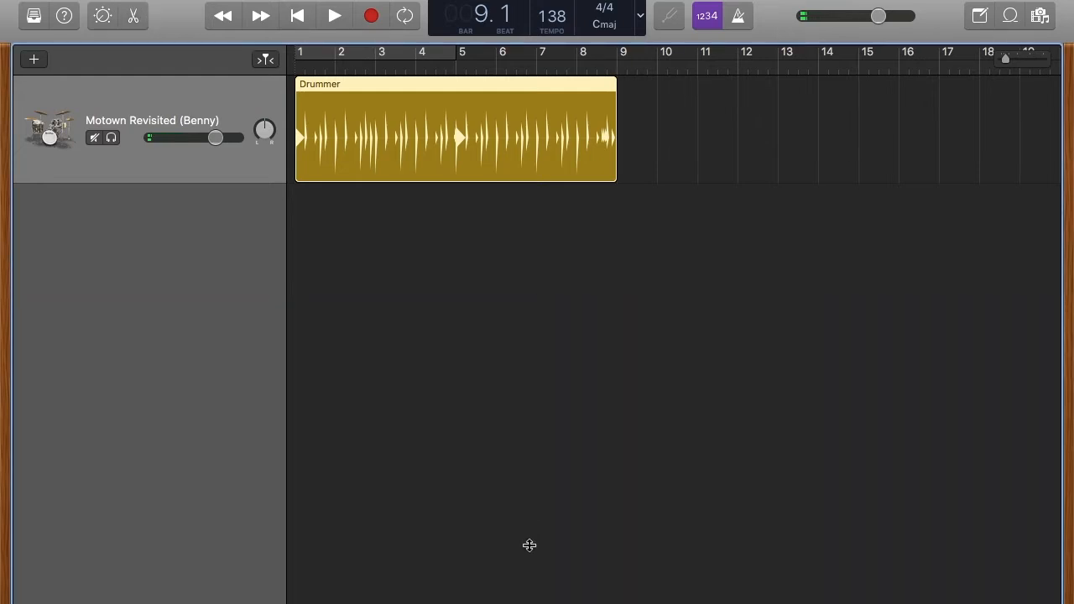
pyautogui.doubleClick(348, 115)
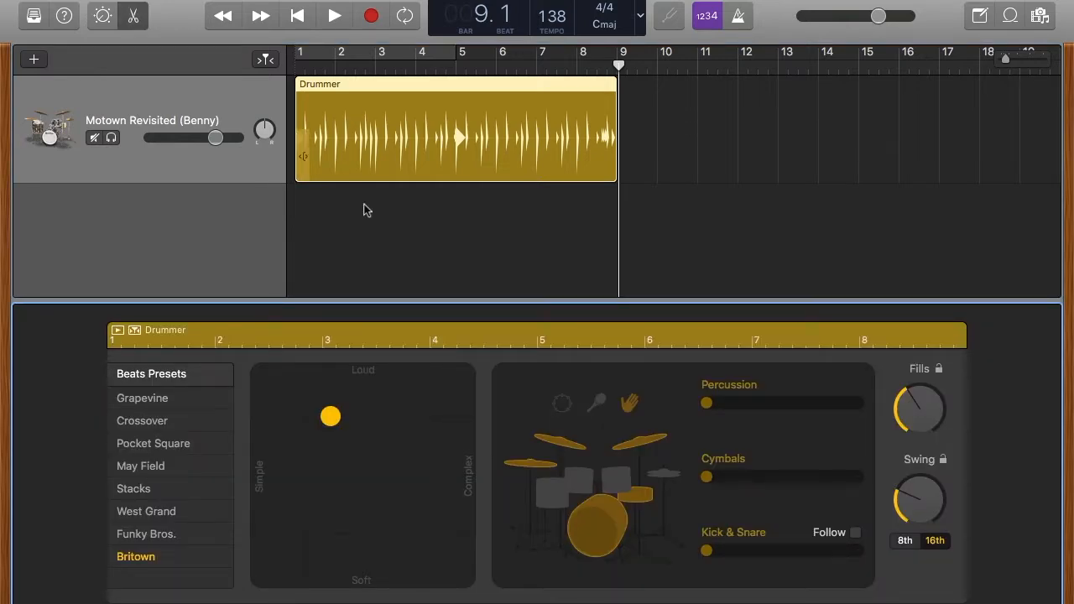
pyautogui.moveTo(386, 298); pyautogui.dragTo(396, 563)
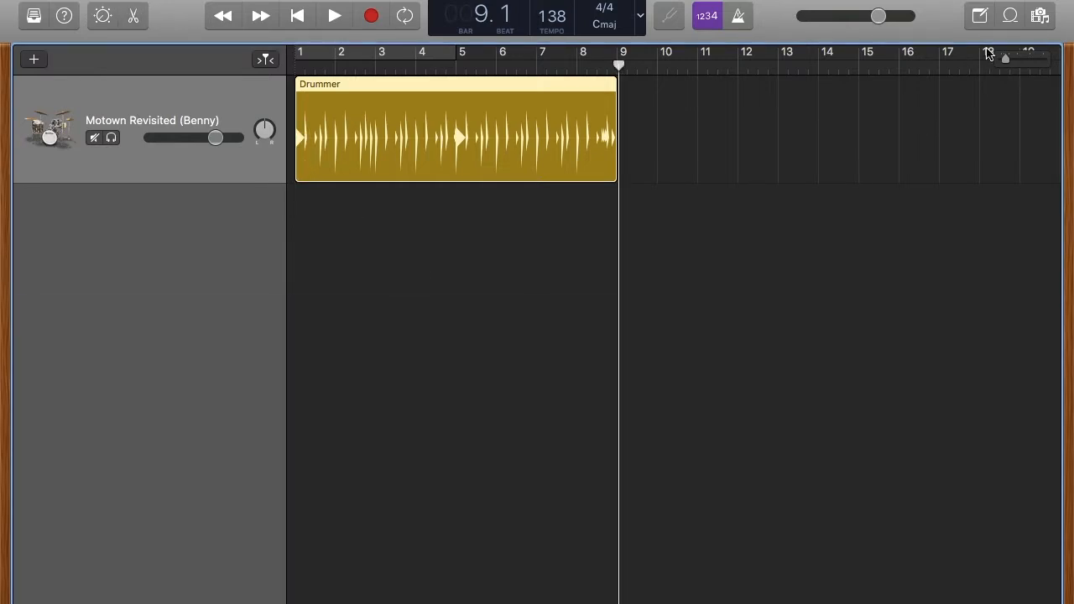
# Step: Open the Apple Loops browser, filter by the Organ instrument, and preview Southern Rock Organ 01
pyautogui.click(1010, 15)
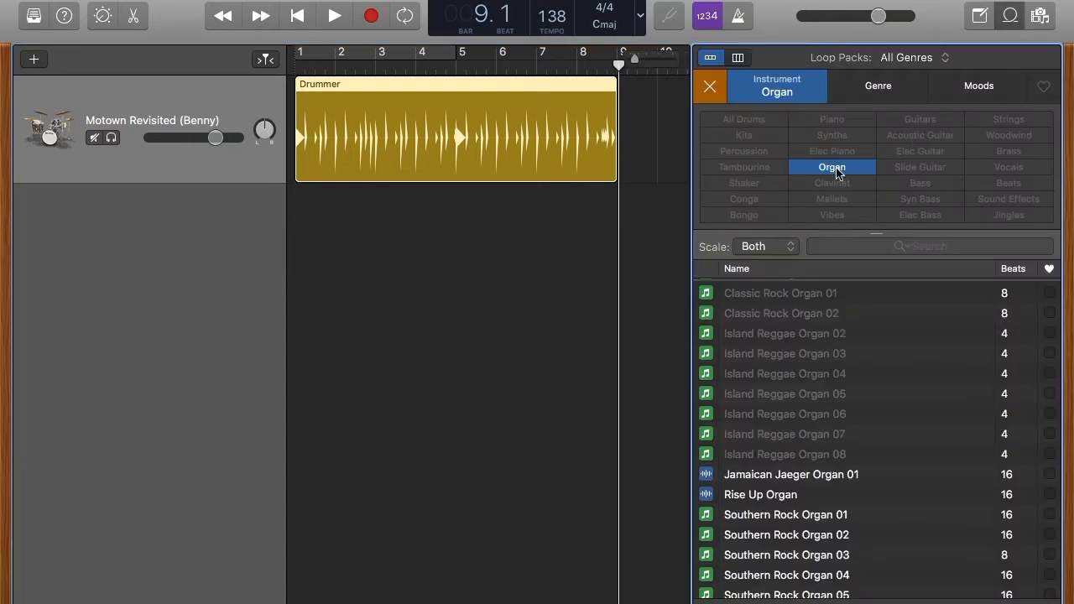
pyautogui.scroll(-2, 792, 352)
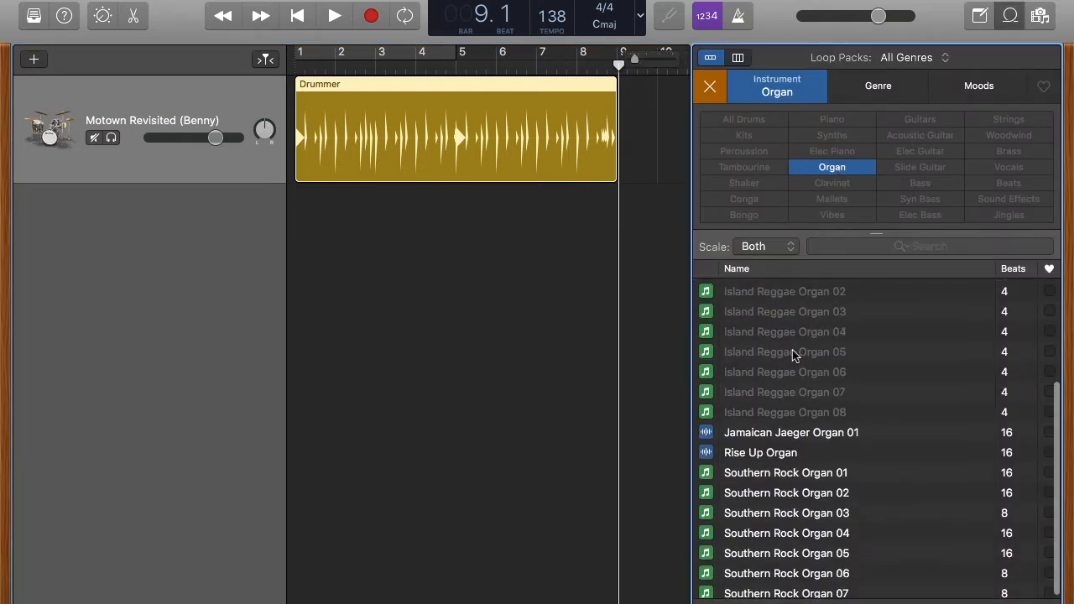
pyautogui.click(792, 470)
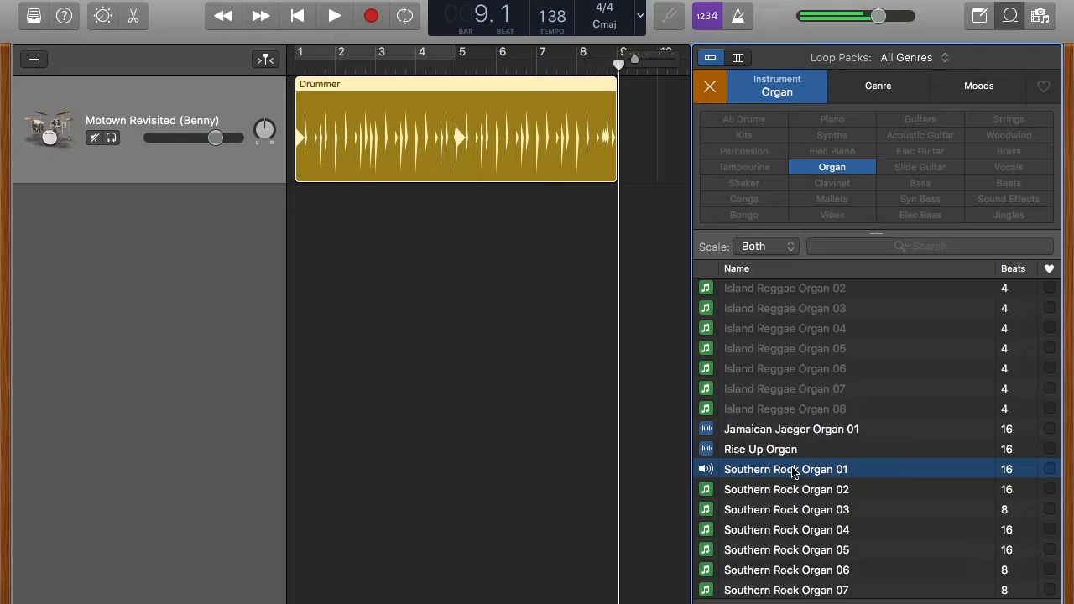
# Step: Add the Southern Rock Organ 01 loop at bar 1 on a new track below the drums and play from the start
pyautogui.moveTo(793, 472); pyautogui.dragTo(287, 242)
pyautogui.click(300, 18)
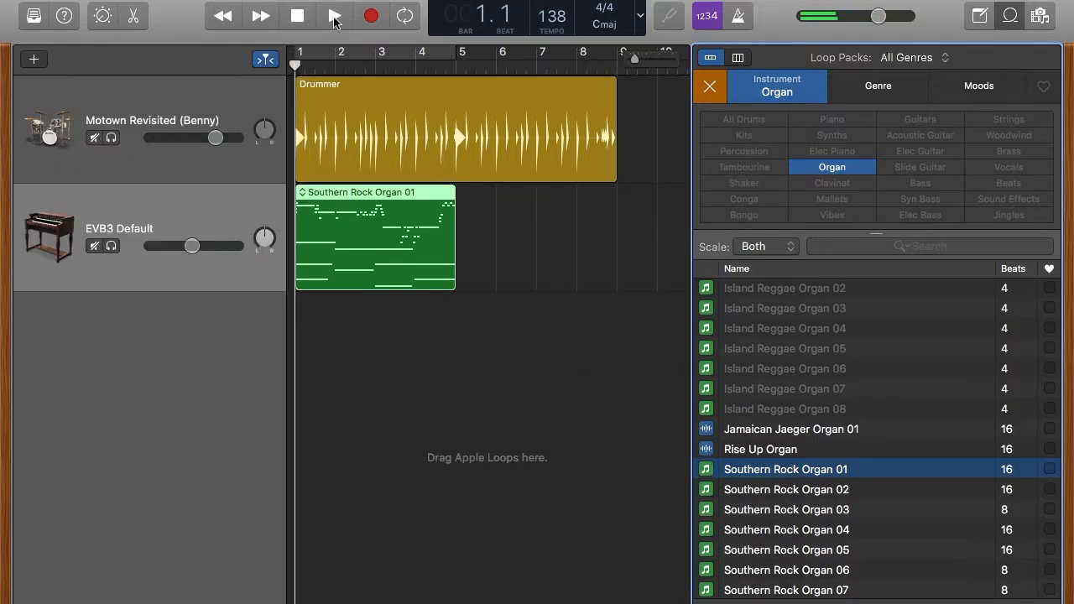
pyautogui.click(335, 17)
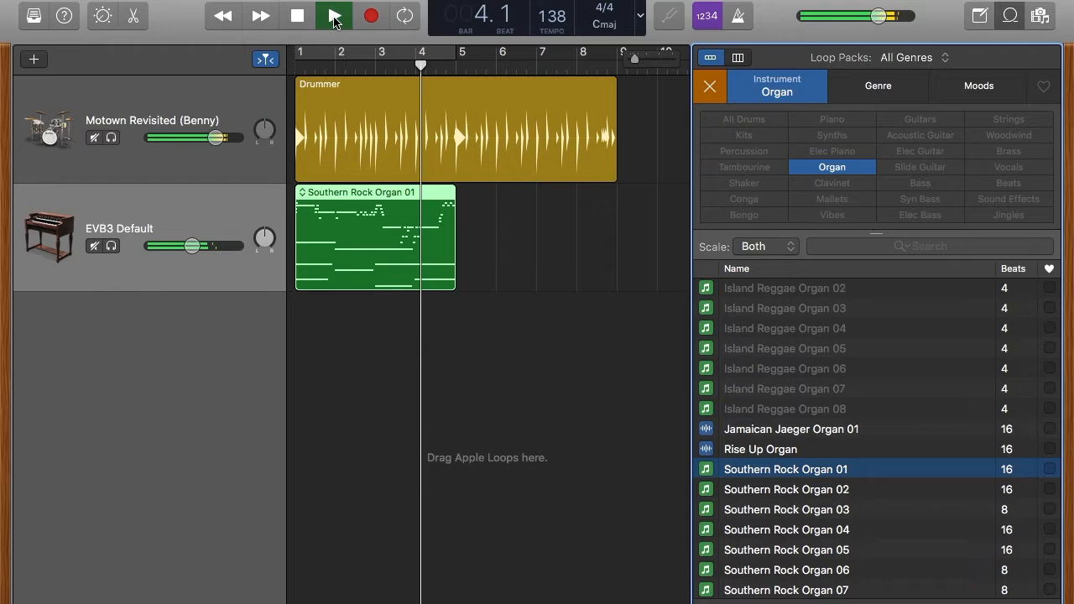
# Step: Stop playback, change the project key to D major, and listen to the drums and organ from the start
pyautogui.click(334, 18)
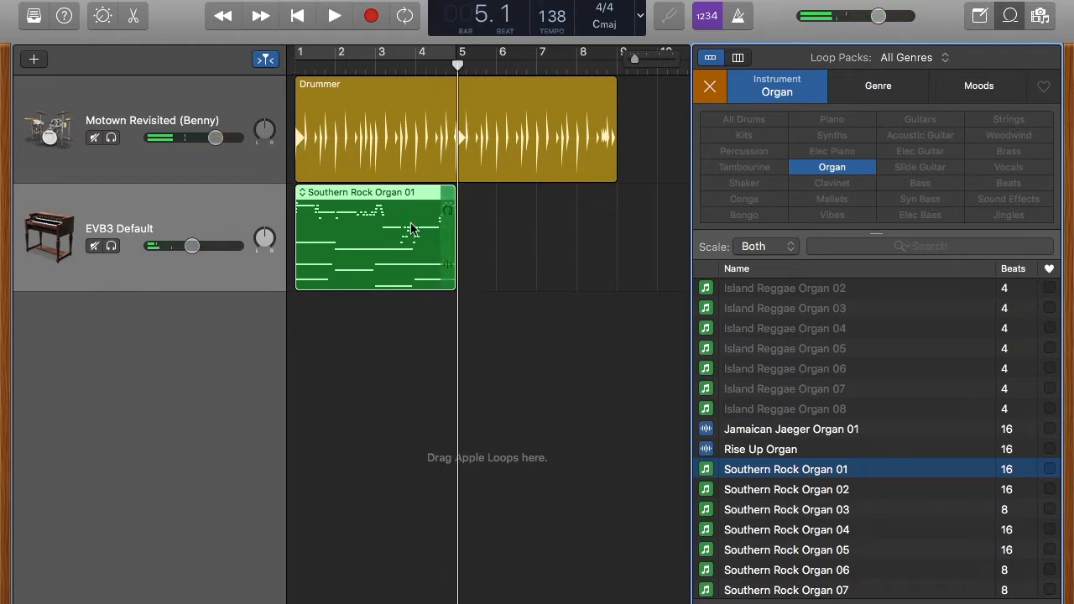
pyautogui.click(607, 25)
pyautogui.click(608, 30)
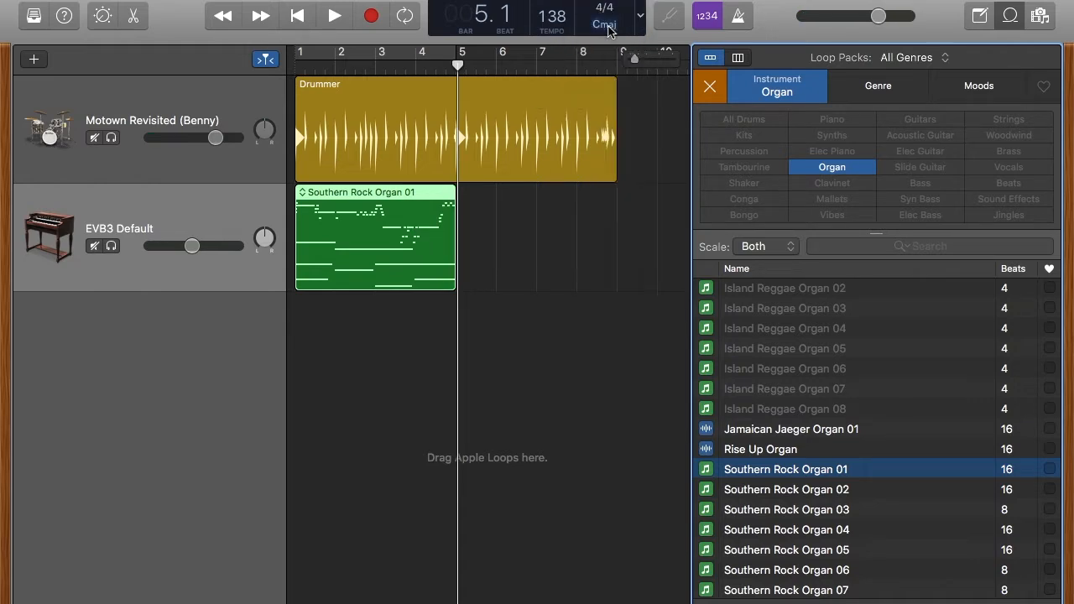
pyautogui.click(609, 30)
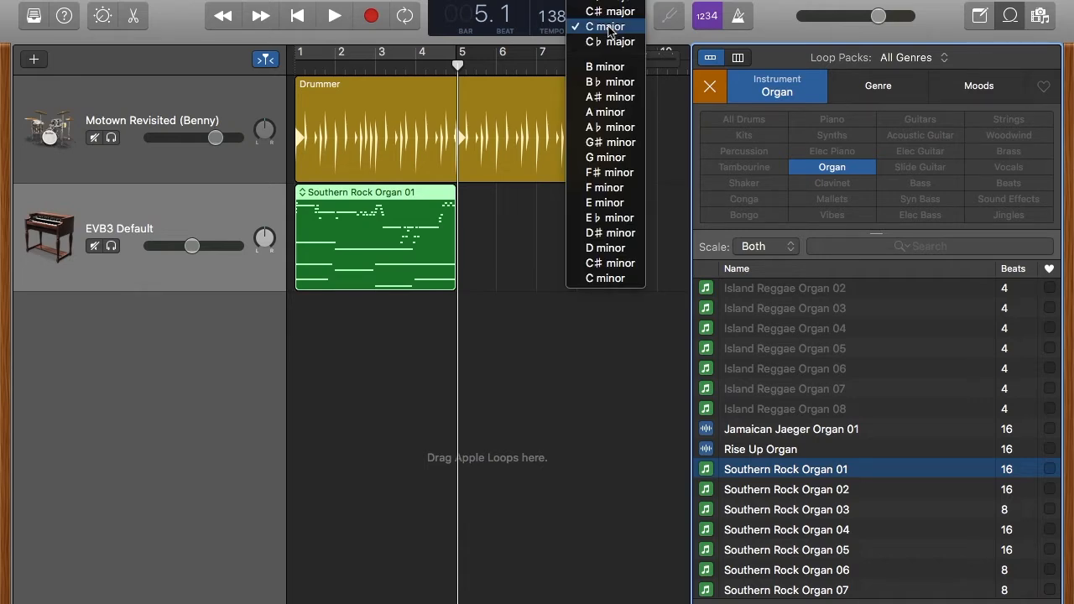
pyautogui.scroll(5, 608, 31)
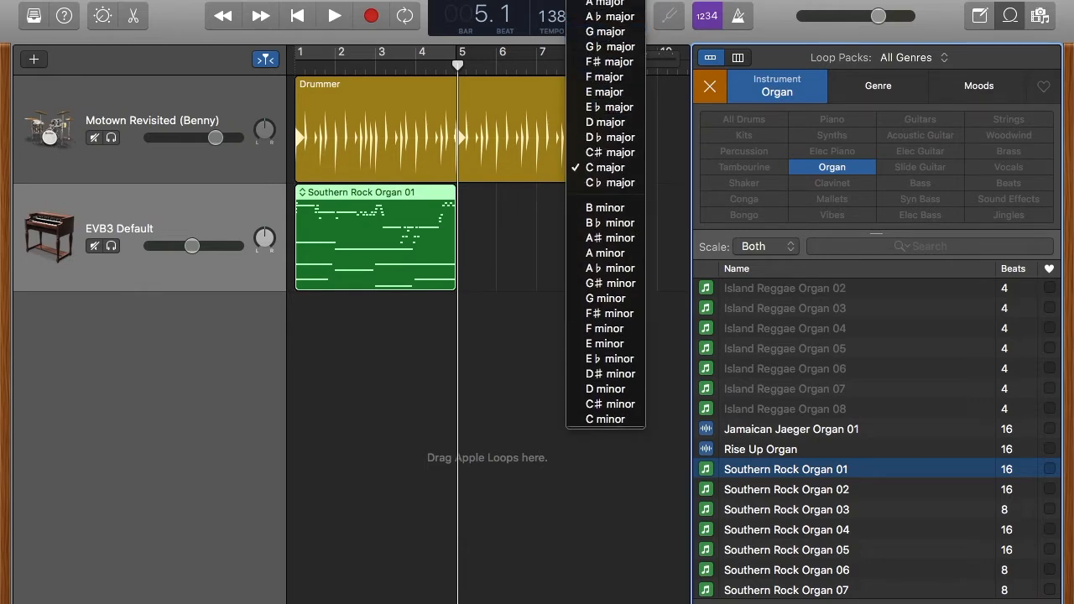
pyautogui.click(613, 124)
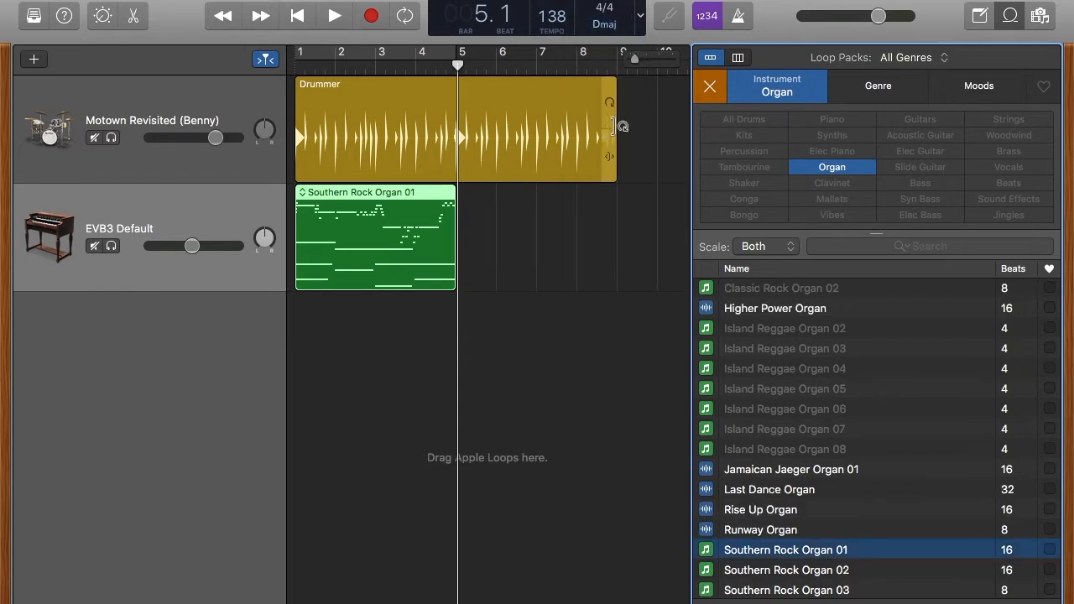
pyautogui.click(297, 17)
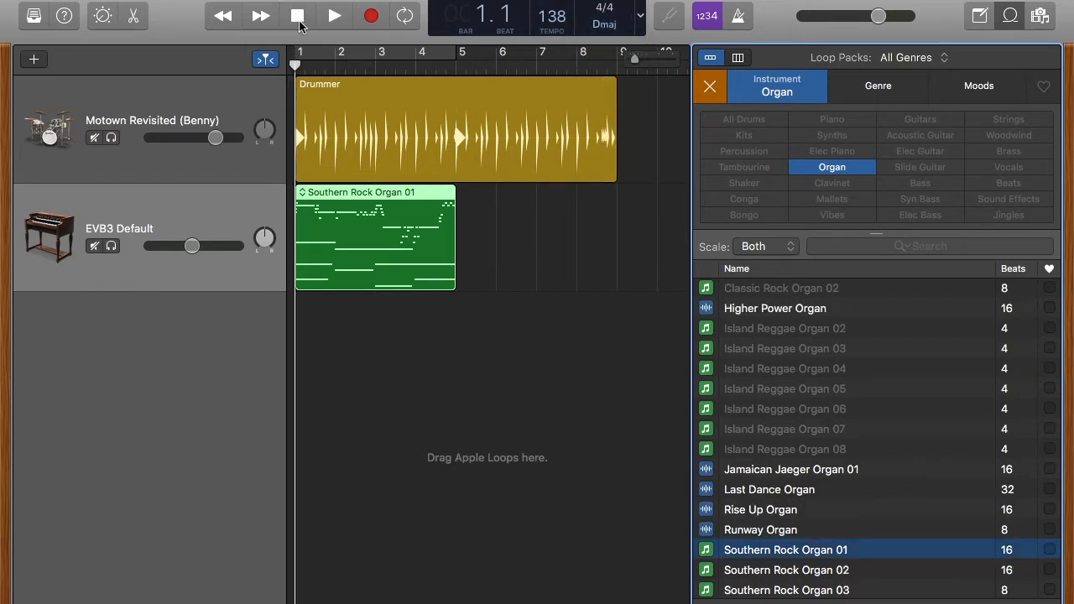
pyautogui.click(334, 17)
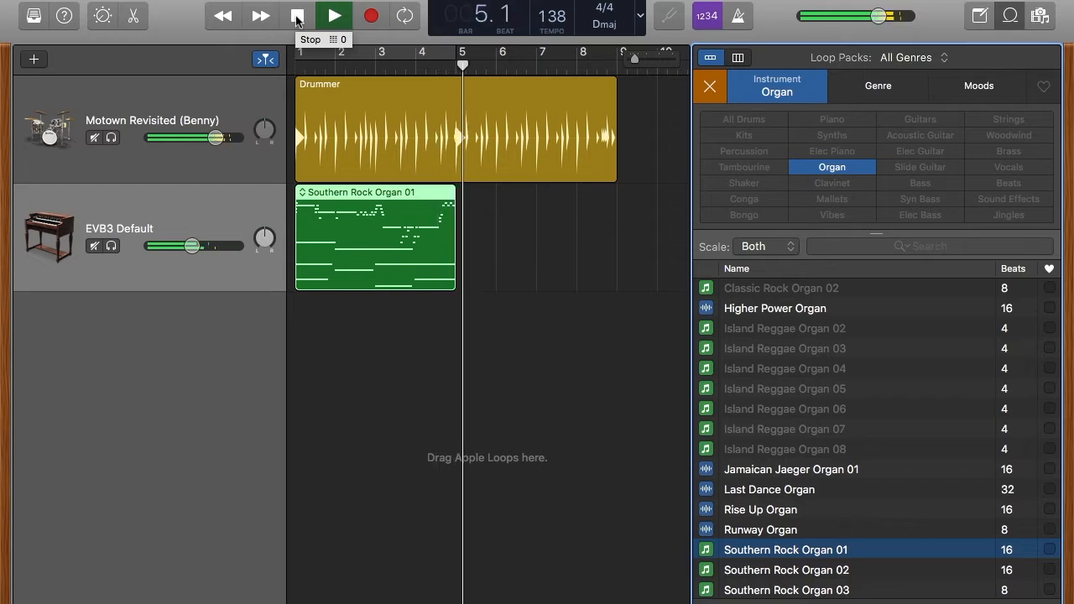
pyautogui.click(297, 16)
pyautogui.click(296, 16)
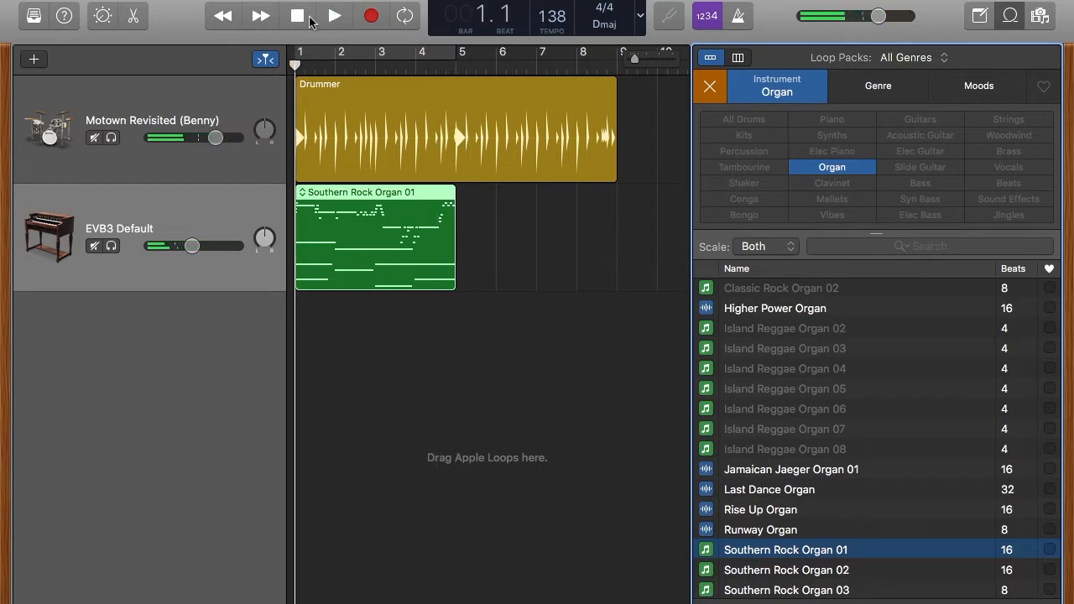
# Step: Change the project key to A major and play the drums and organ from bar 1
pyautogui.click(605, 24)
pyautogui.scroll(5, 606, 28)
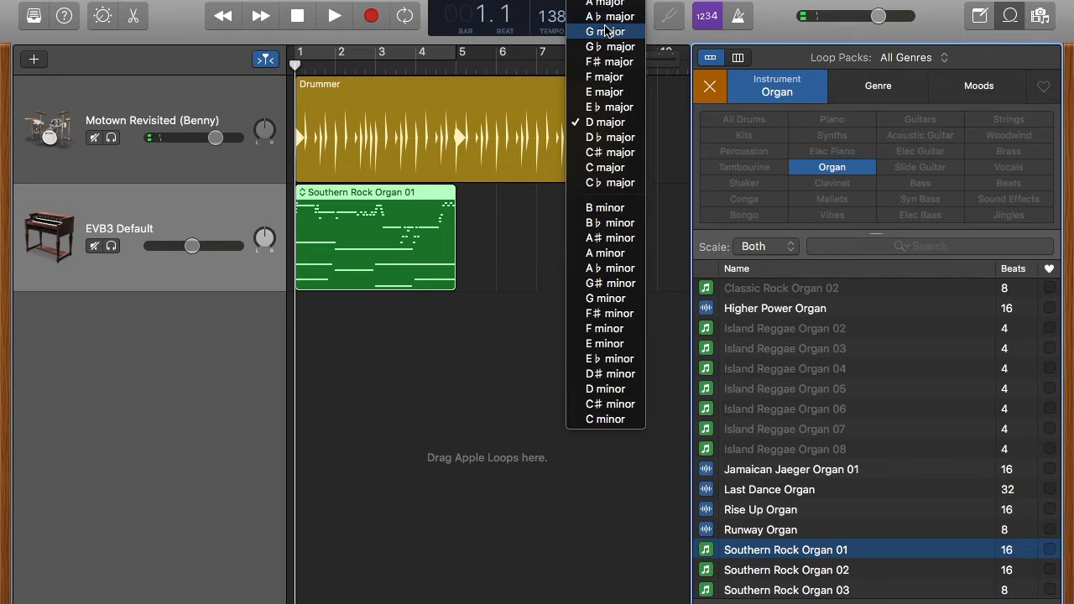
pyautogui.click(605, 5)
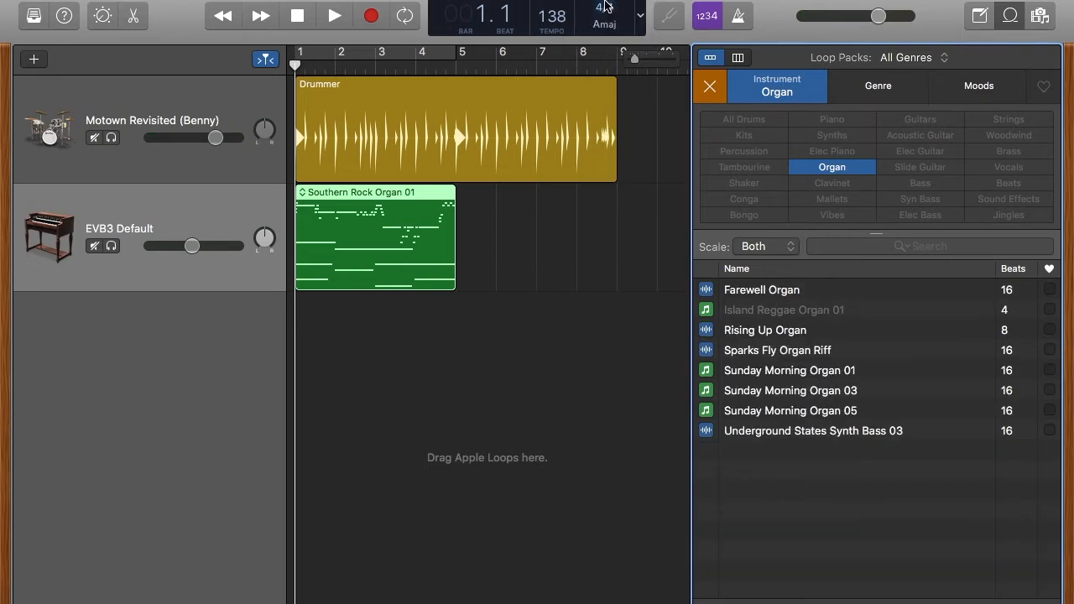
pyautogui.click(334, 16)
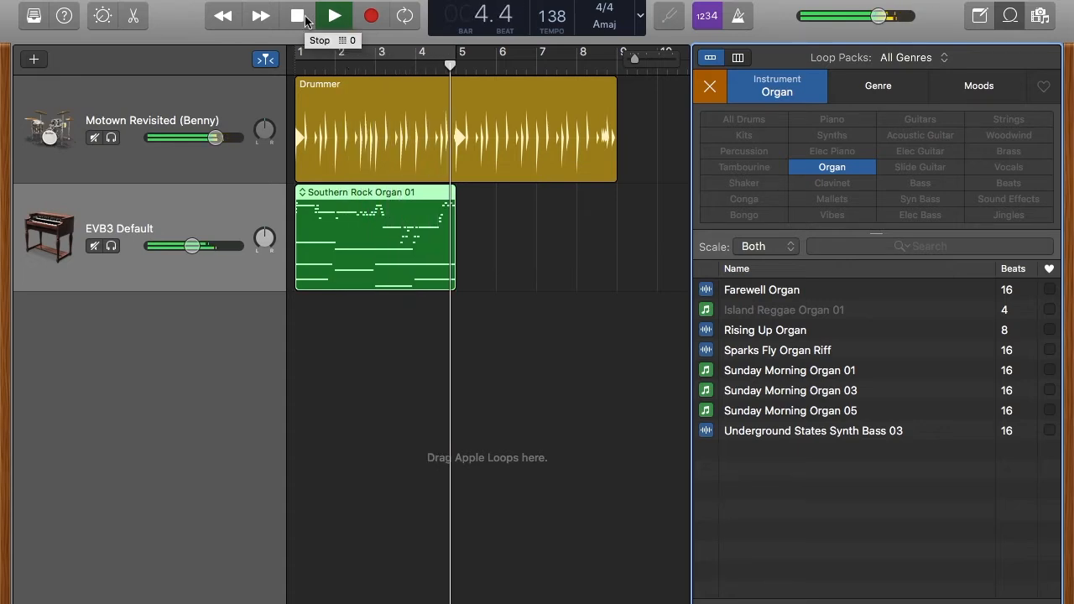
pyautogui.click(306, 20)
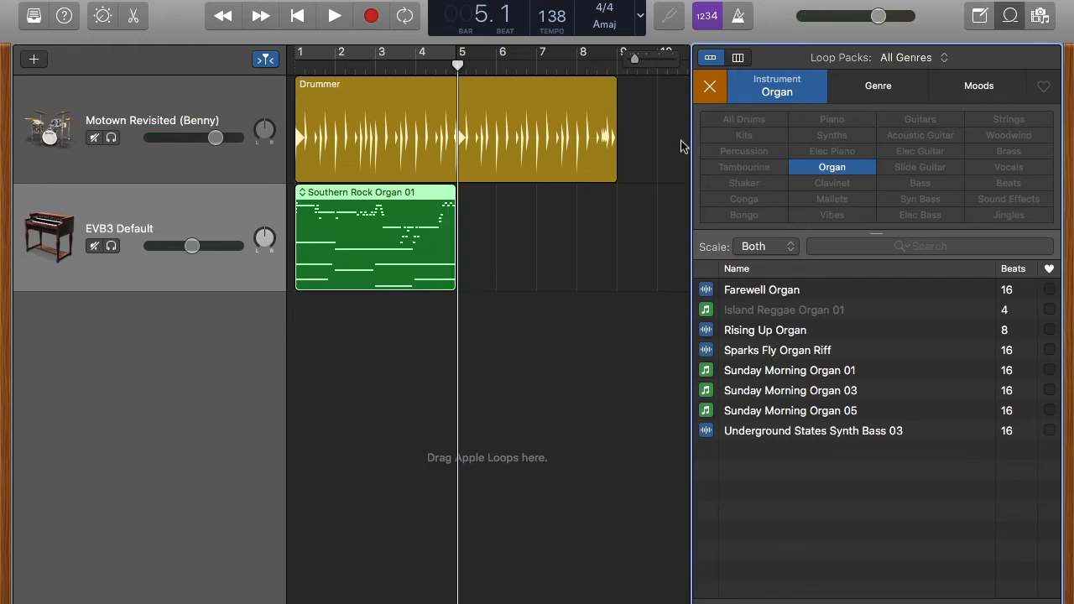
# Step: Switch the project key to F major and return it to C major
pyautogui.click(607, 30)
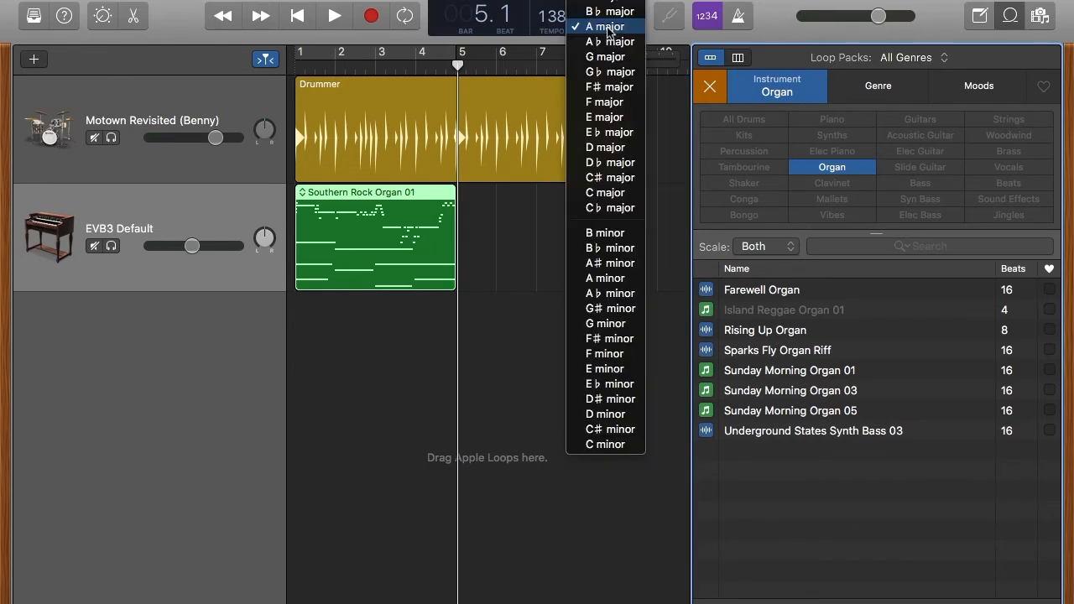
pyautogui.click(610, 102)
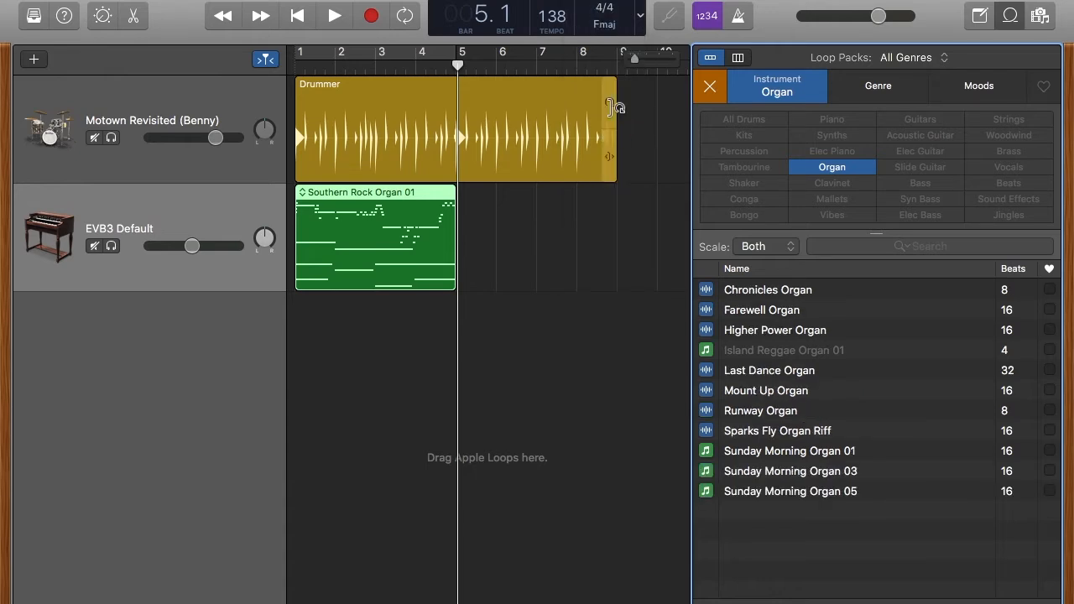
pyautogui.click(608, 28)
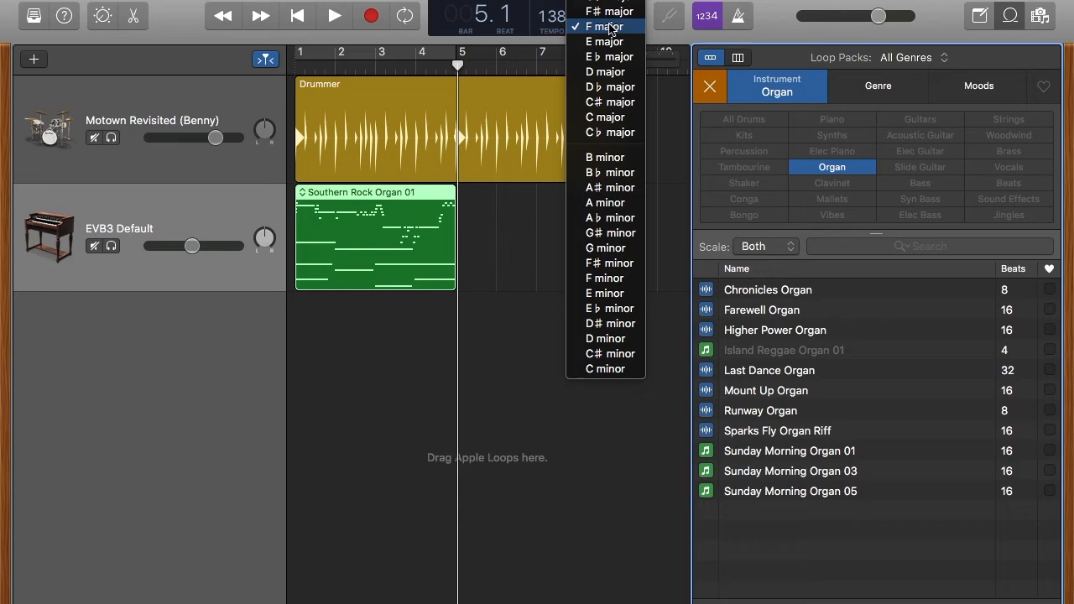
pyautogui.scroll(2, 610, 30)
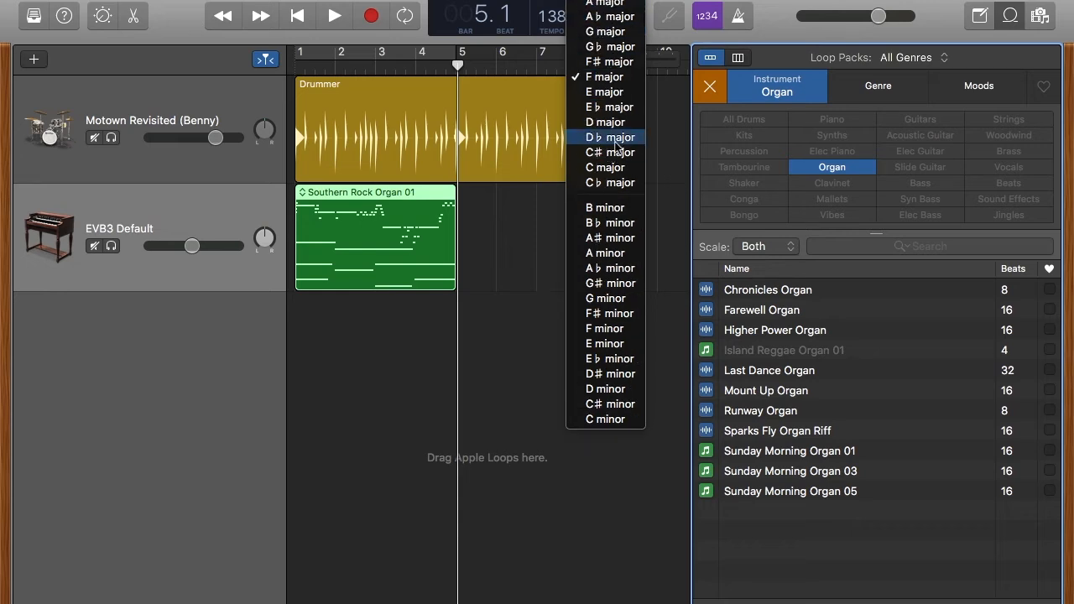
pyautogui.click(608, 167)
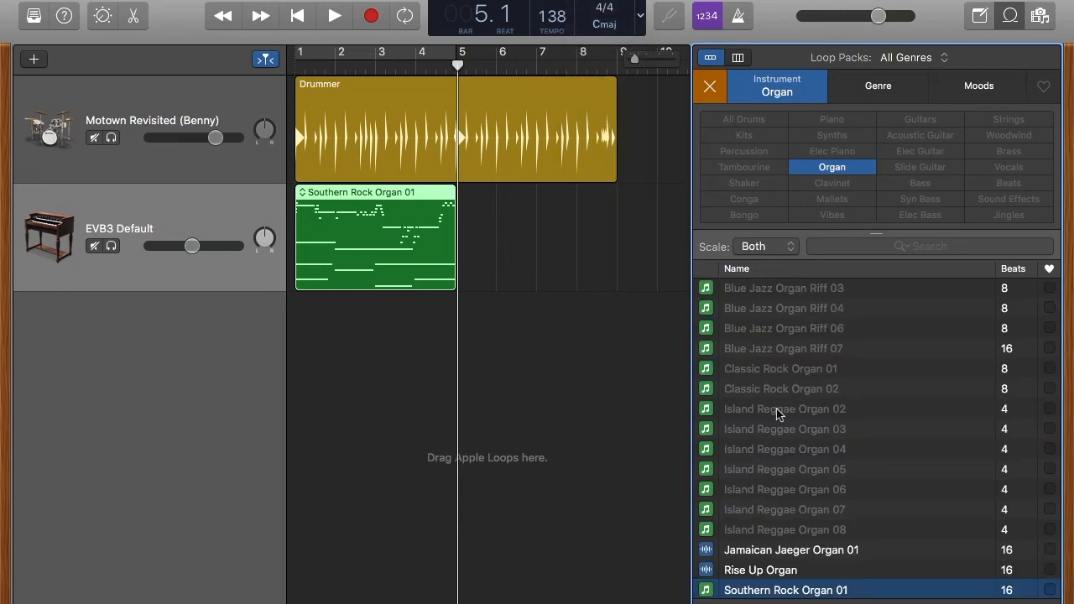
# Step: Preview the Southern Rock Organ 02 and Southern Rock Organ 03 loops
pyautogui.scroll(-3, 777, 413)
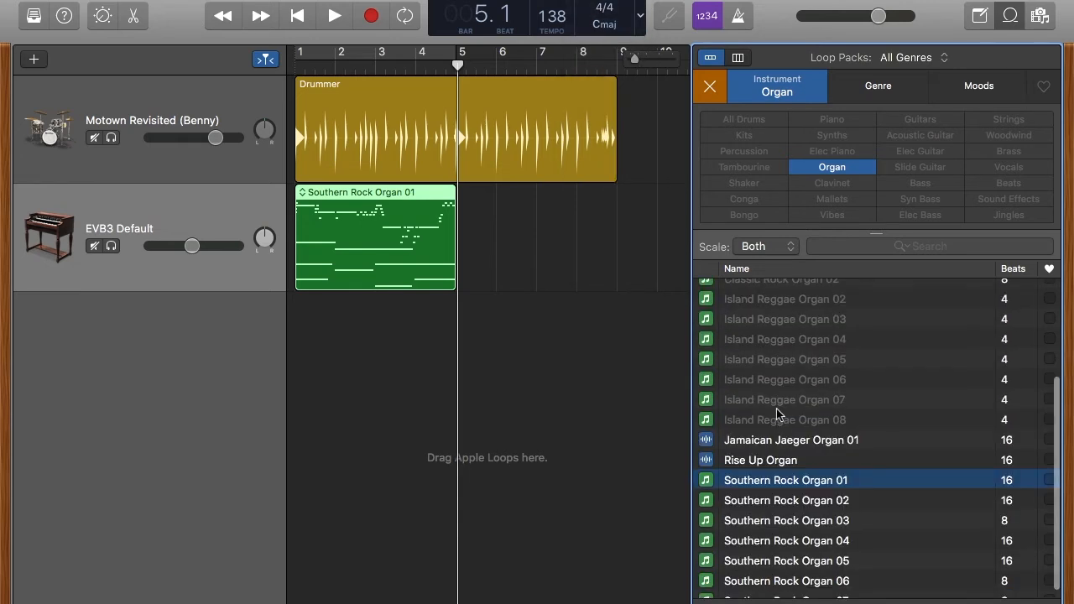
pyautogui.click(786, 492)
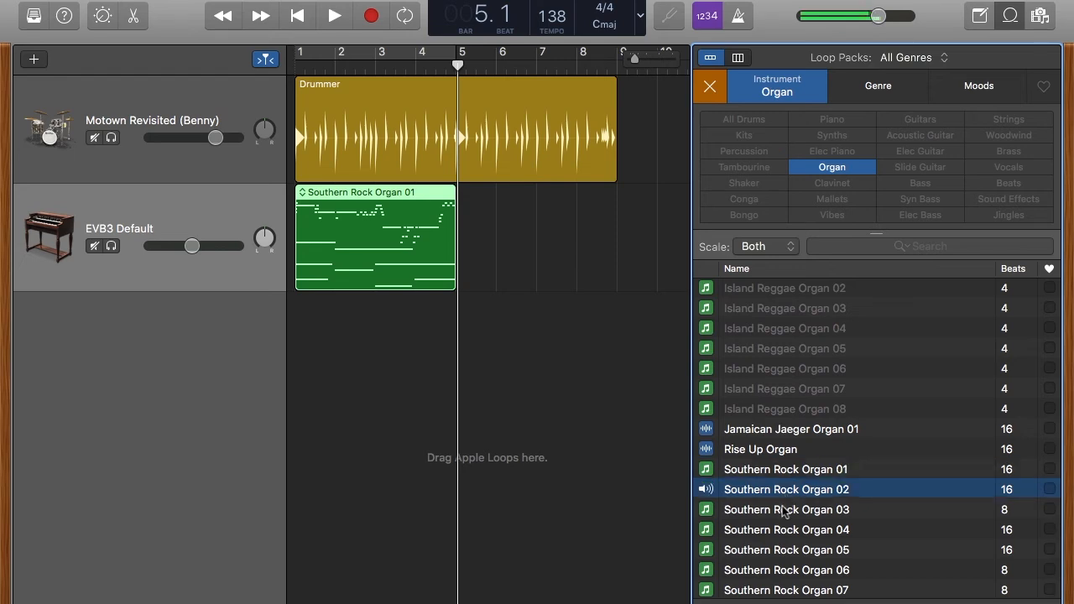
pyautogui.click(779, 513)
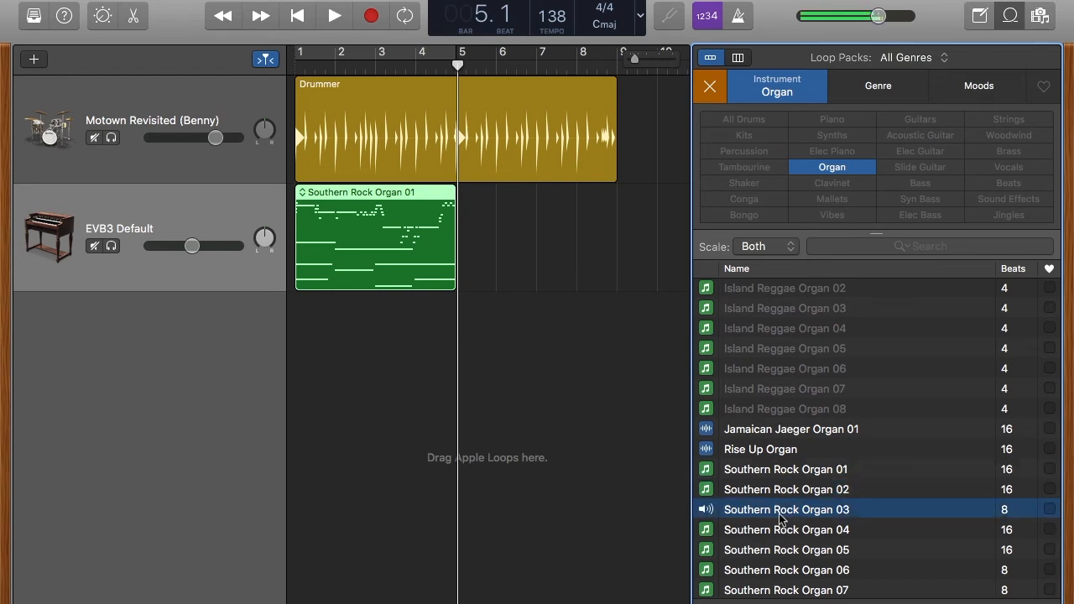